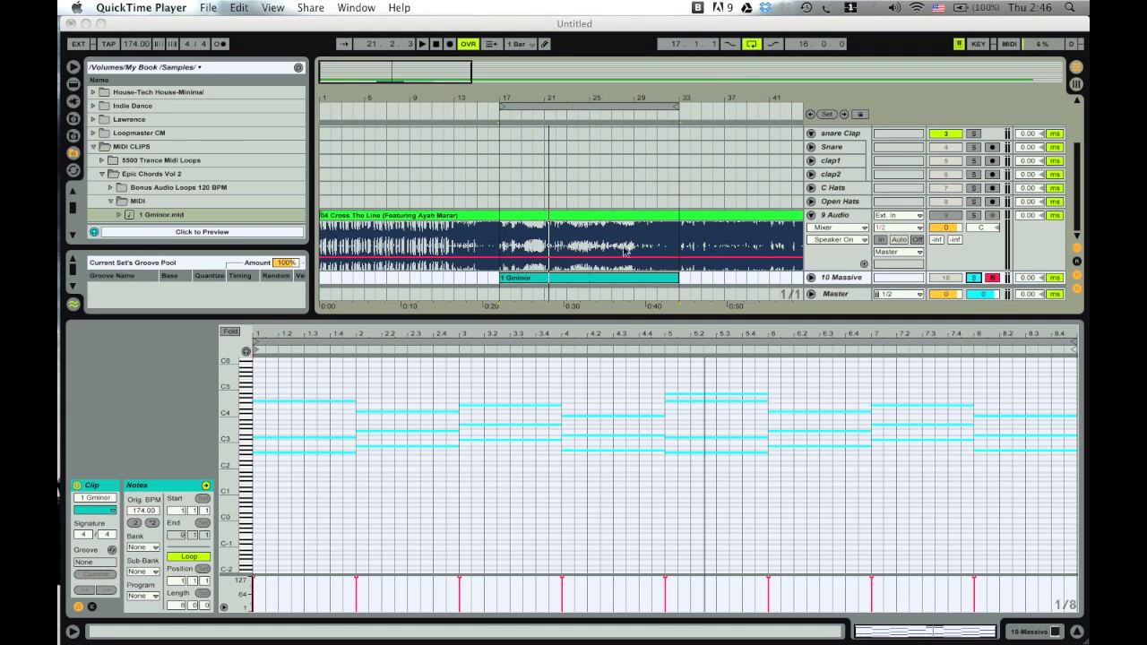
Step: Play and stop the existing Massive patch's G minor chord, then open Massive's File menu
left_click(835, 216)
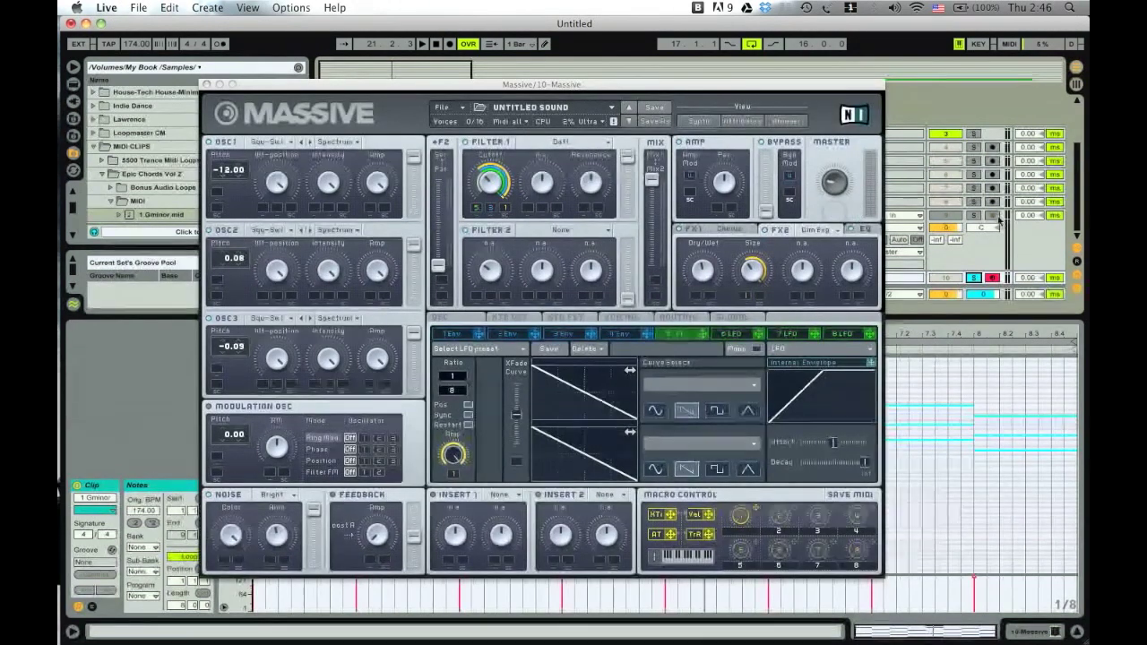
left_click(973, 216)
key("space")
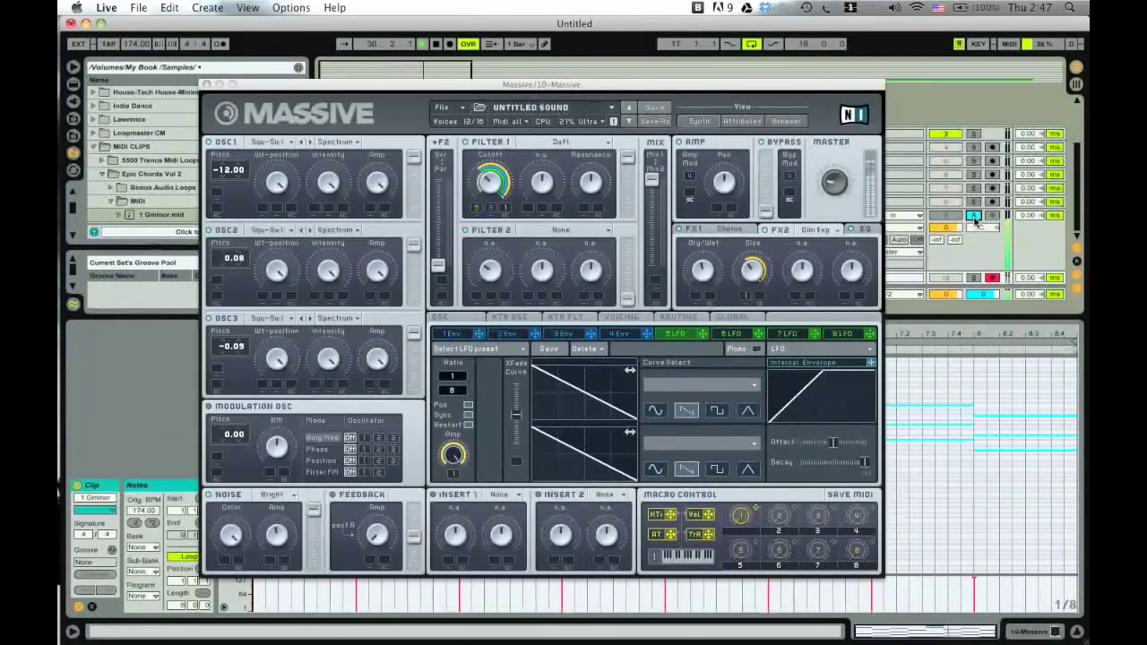
key("space")
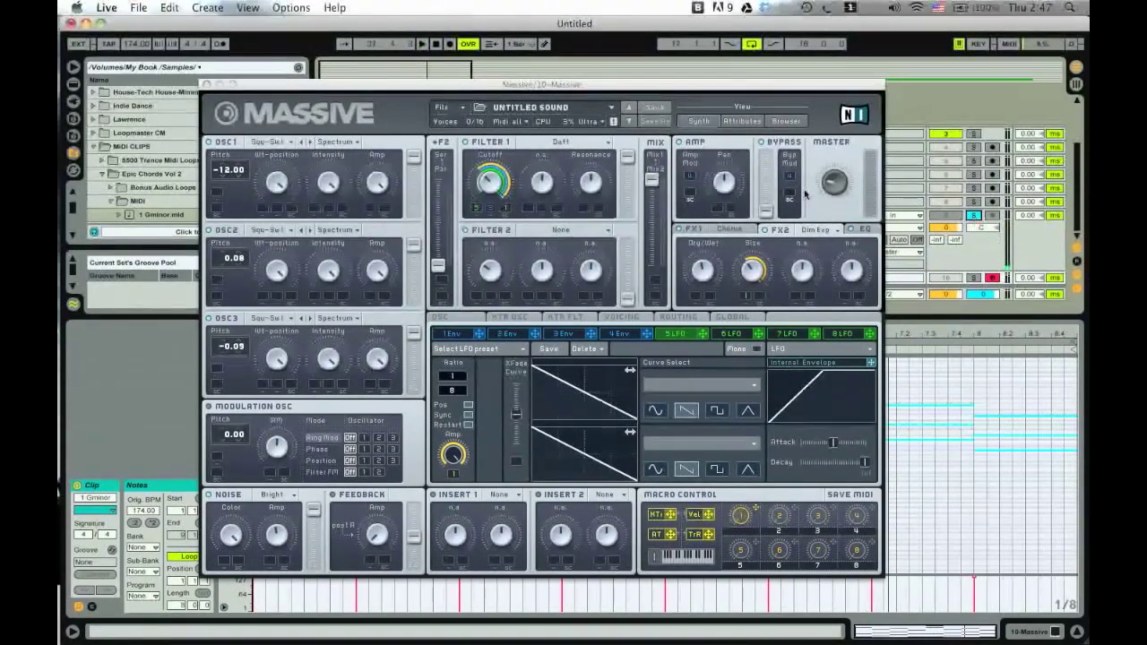
left_click(683, 90)
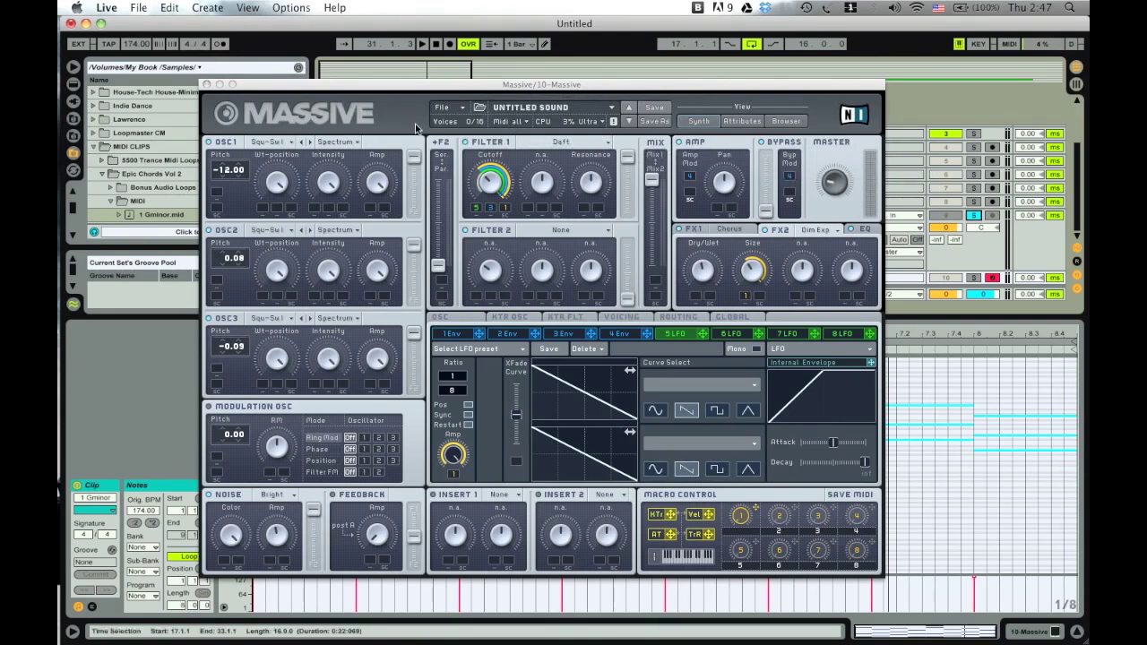
left_click(443, 108)
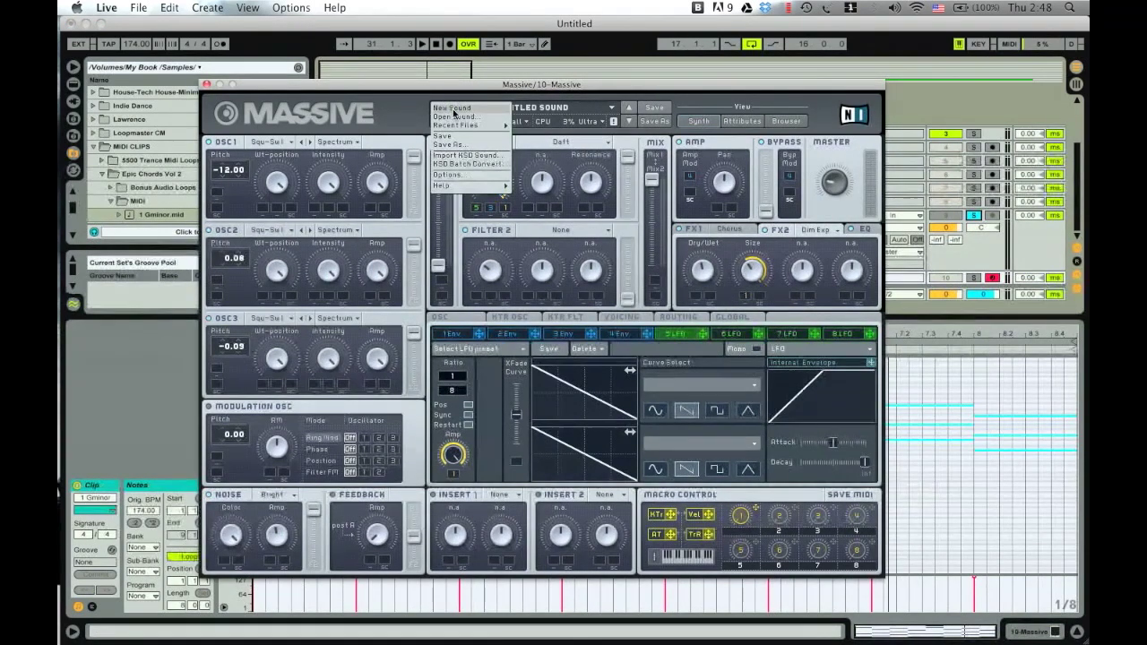
Step: Create a new default Untitled Sound in Massive and show the 4 Env settings
left_click(451, 108)
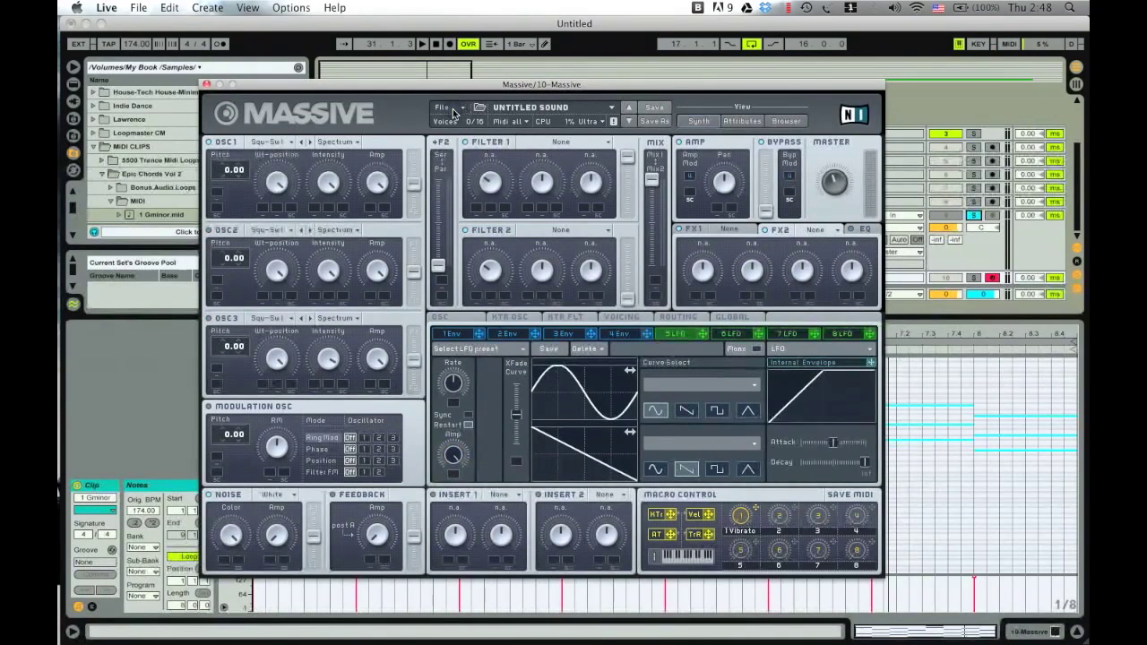
left_click(619, 333)
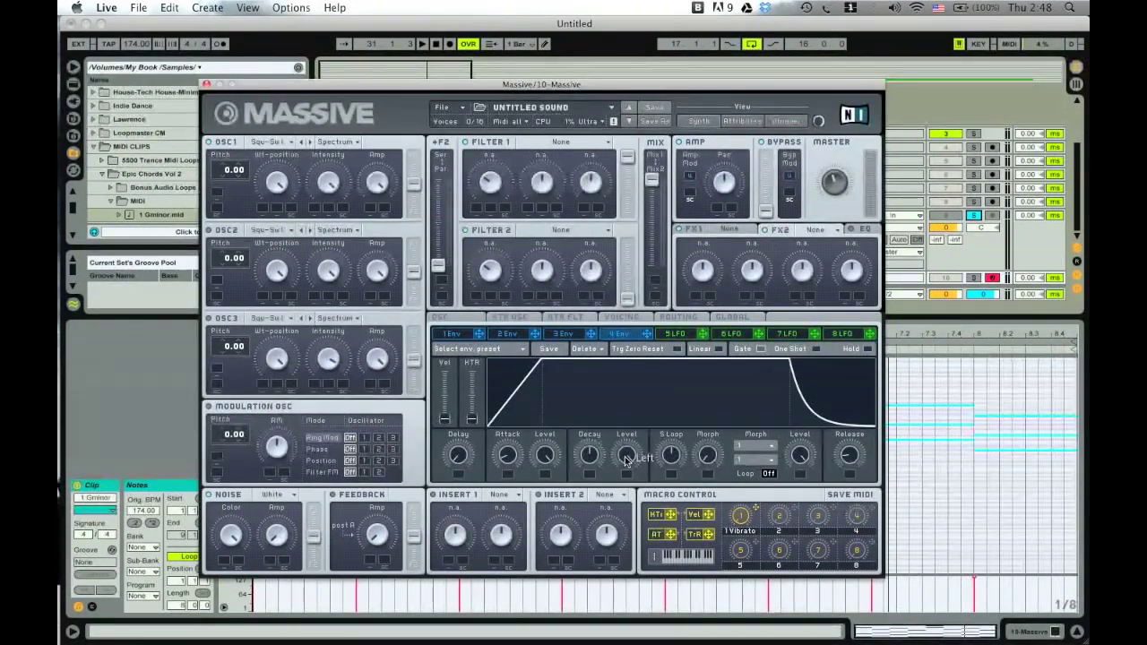
left_click_drag(627, 459, 628, 509)
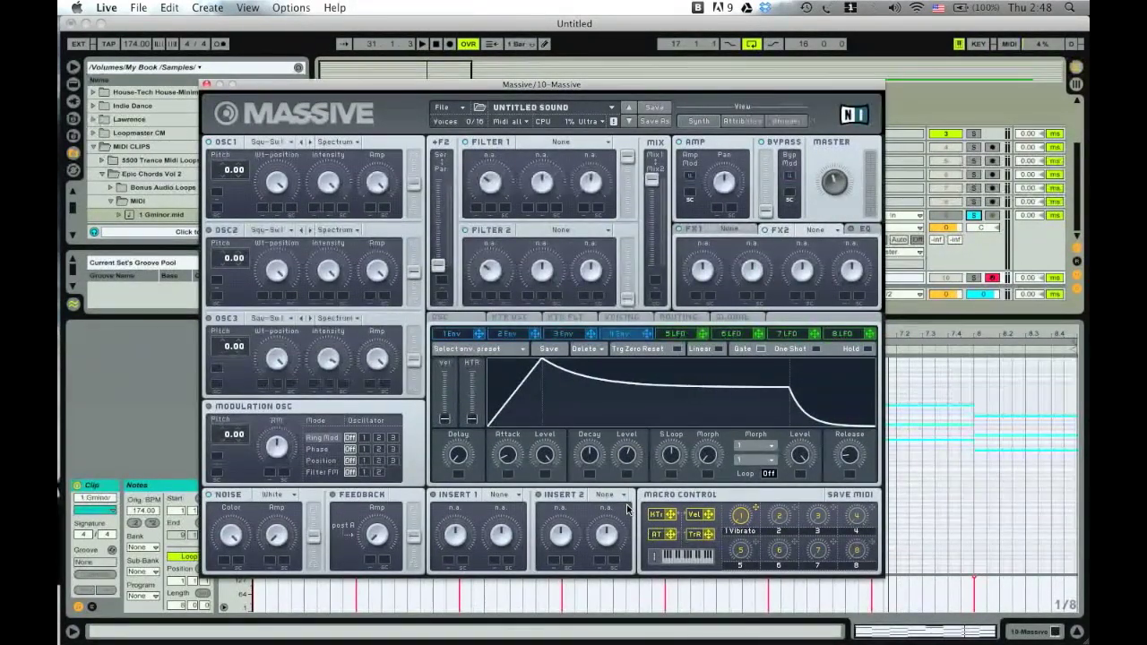
left_click_drag(627, 509, 630, 472)
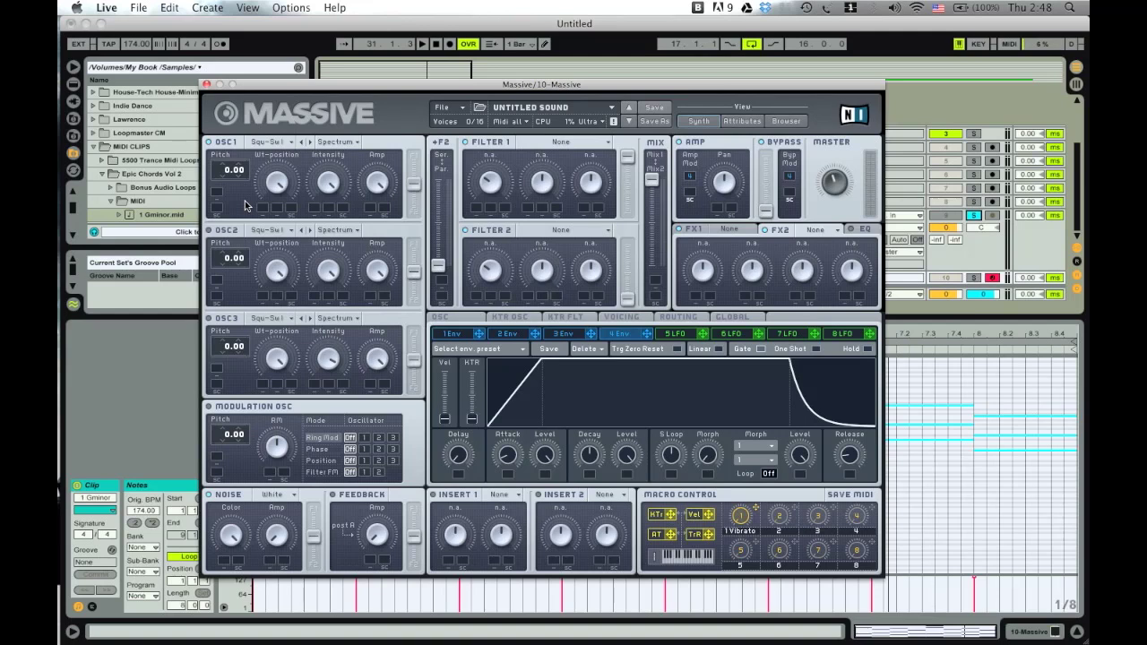
left_click(971, 280)
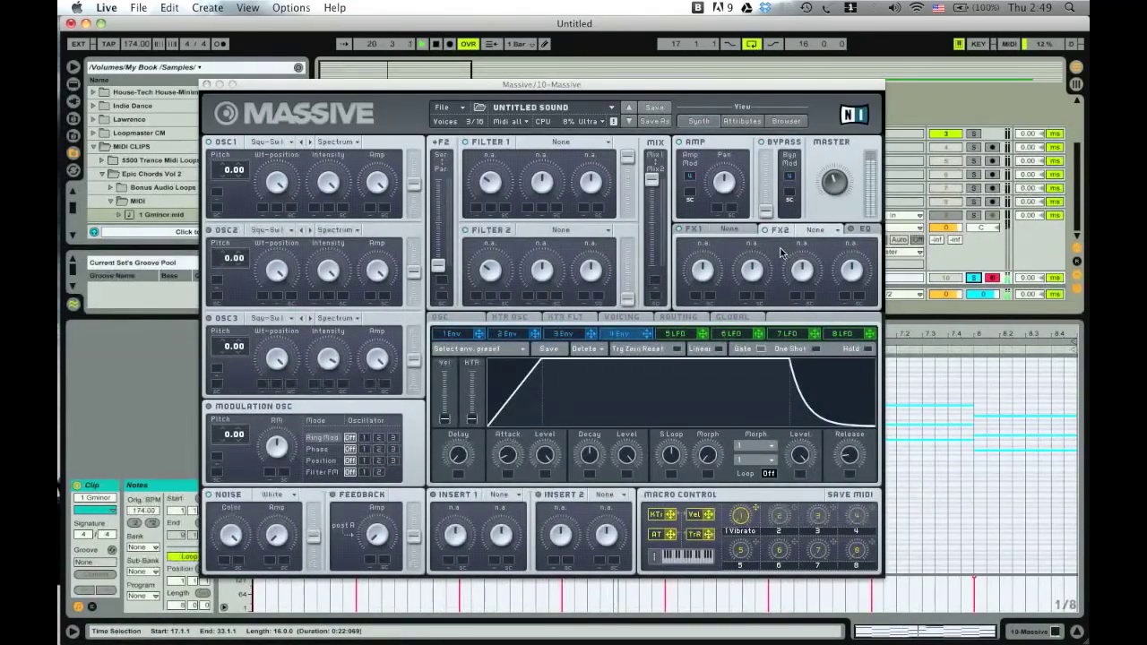
Step: Set OSC1 pitch to -12.00, OSC2 pitch to 0.08 and OSC3 pitch to -0.08
key("space")
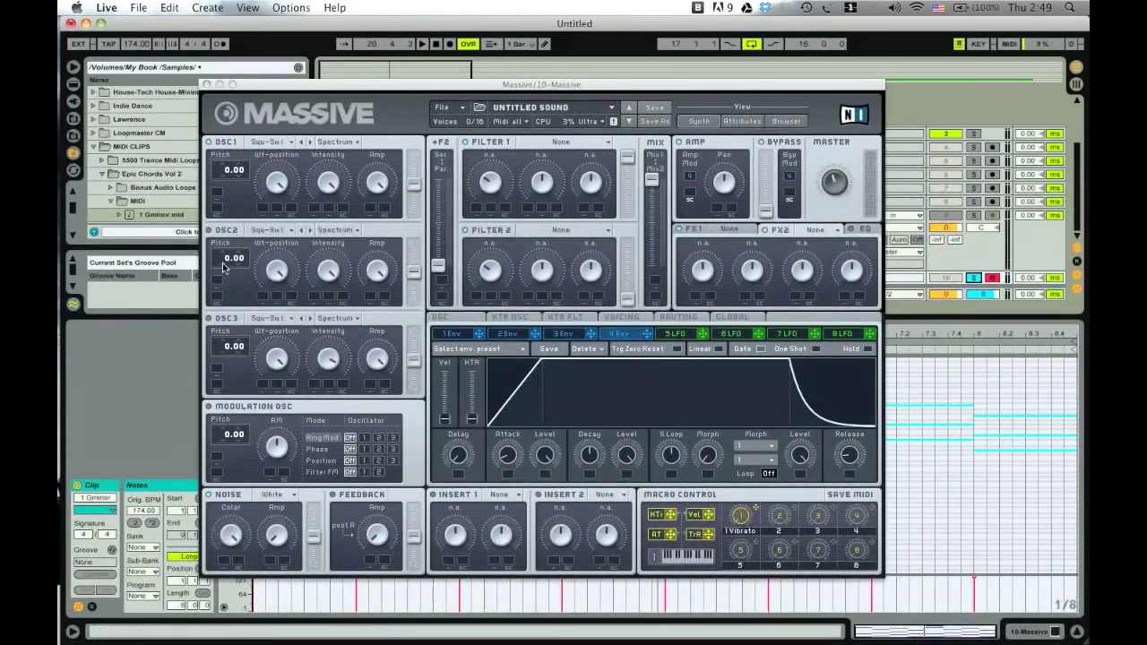
left_click(209, 230)
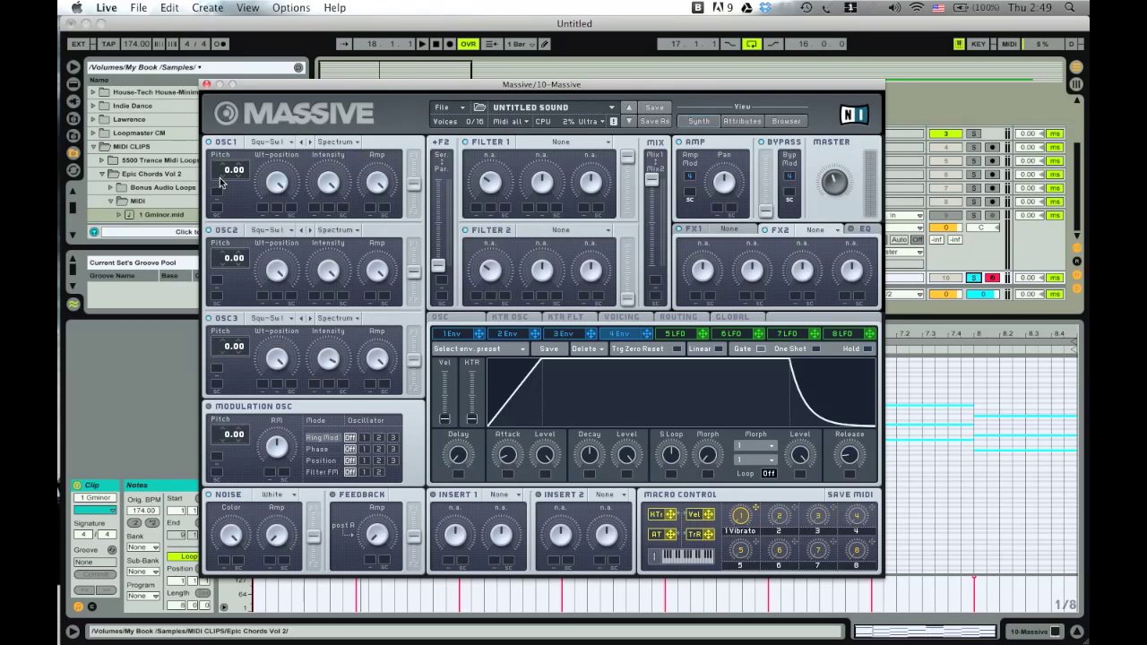
left_click_drag(221, 182, 222, 181)
left_click_drag(239, 257, 238, 255)
left_click_drag(239, 356, 238, 358)
left_click_drag(239, 356, 238, 350)
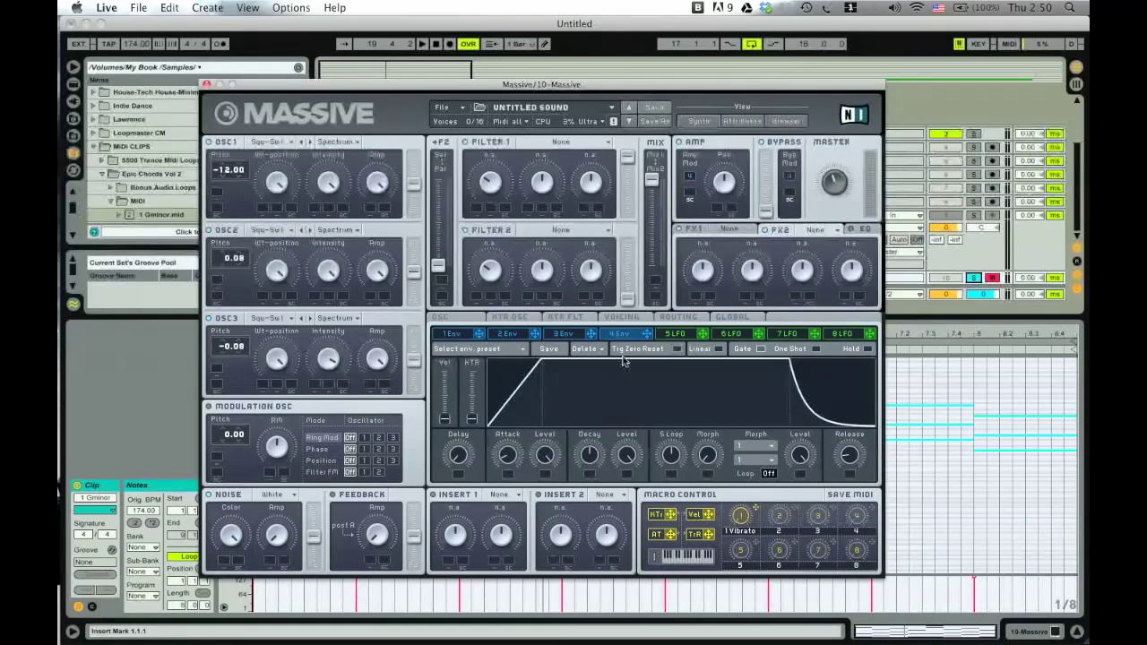
Step: In Massive's Voicing settings, raise the Unison voice count from 1 to 4
left_click(626, 318)
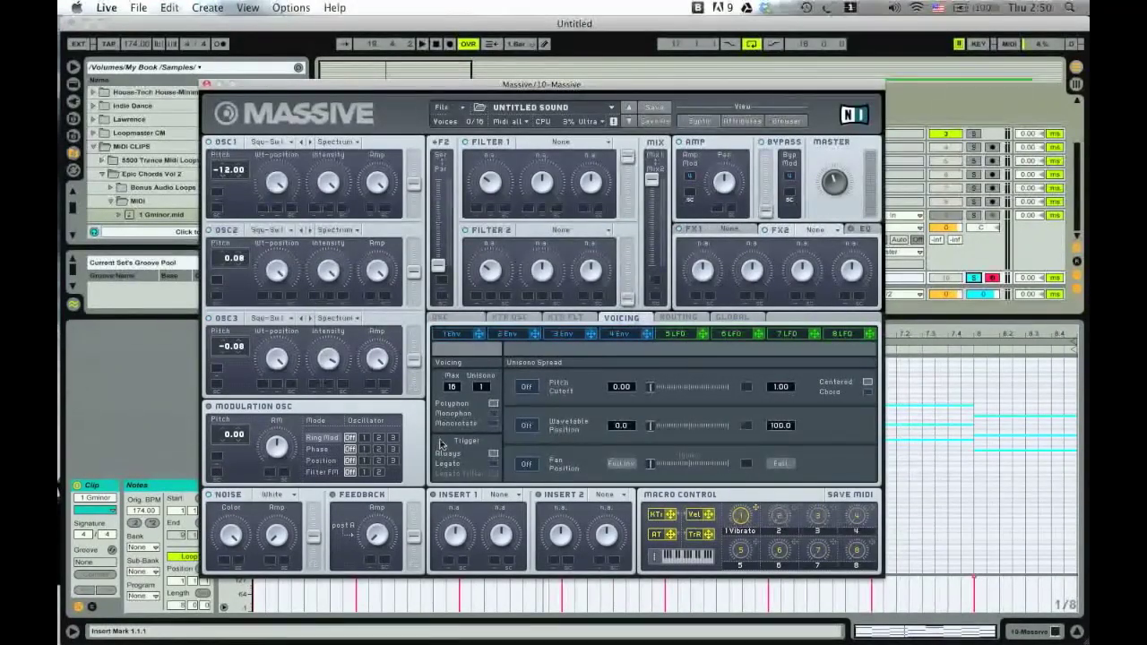
left_click(453, 409)
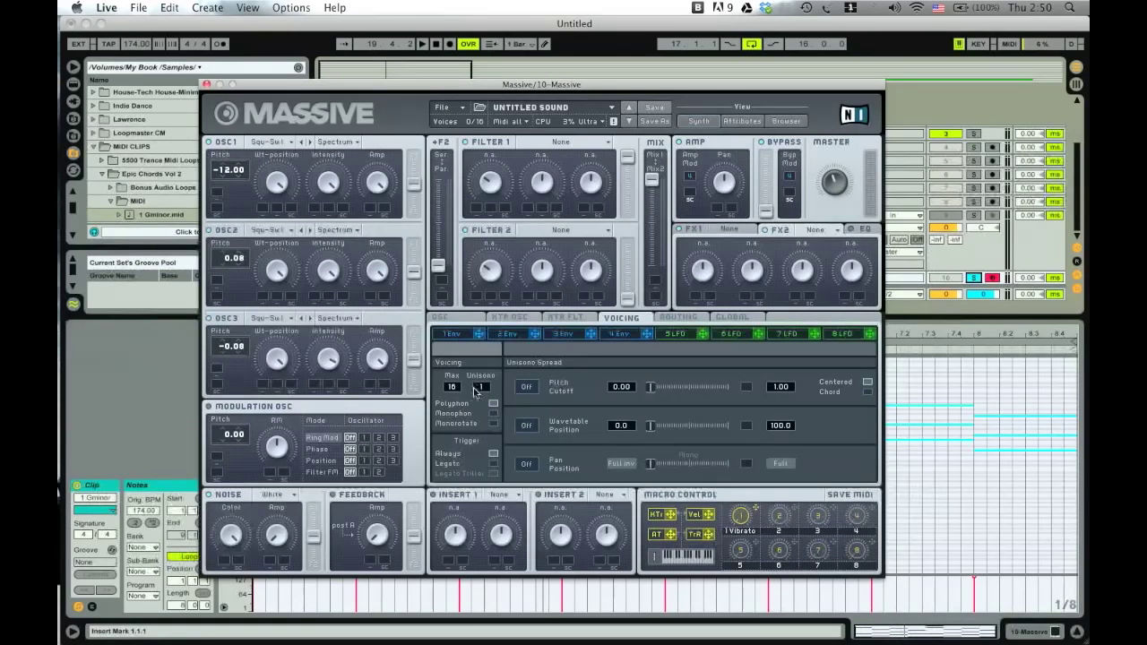
left_click_drag(477, 390, 479, 389)
left_click_drag(477, 379, 478, 419)
Step: Turn on unison pitch spread with a 0.00 to 1.00 range and play the chord
left_click(526, 388)
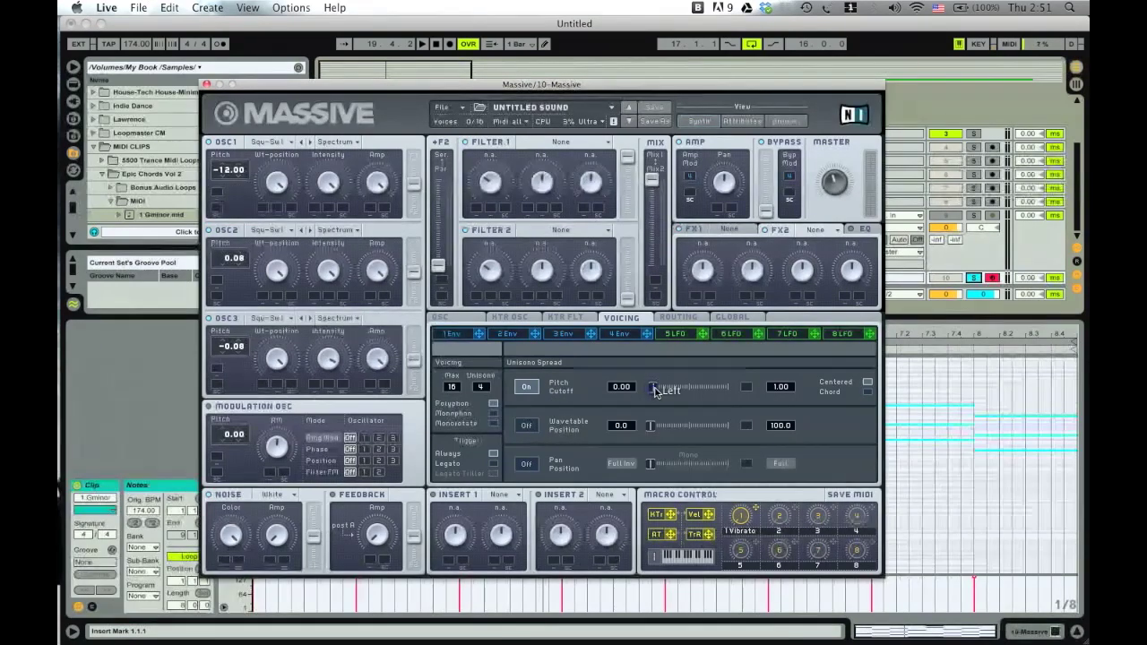
left_click_drag(651, 389, 665, 392)
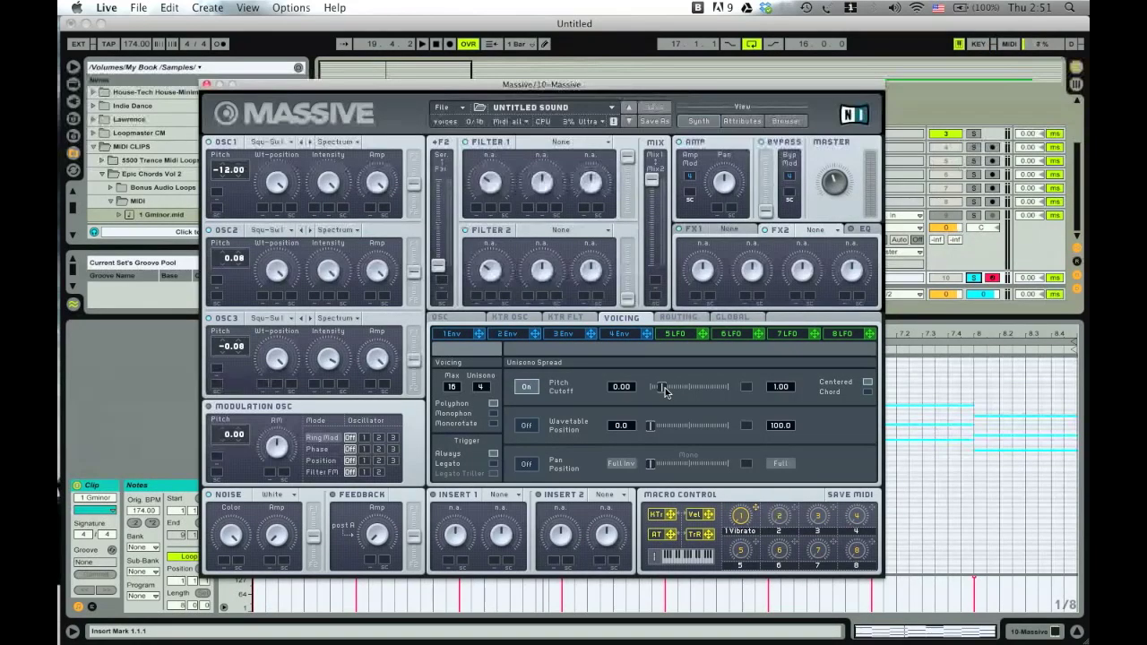
left_click_drag(665, 392, 655, 392)
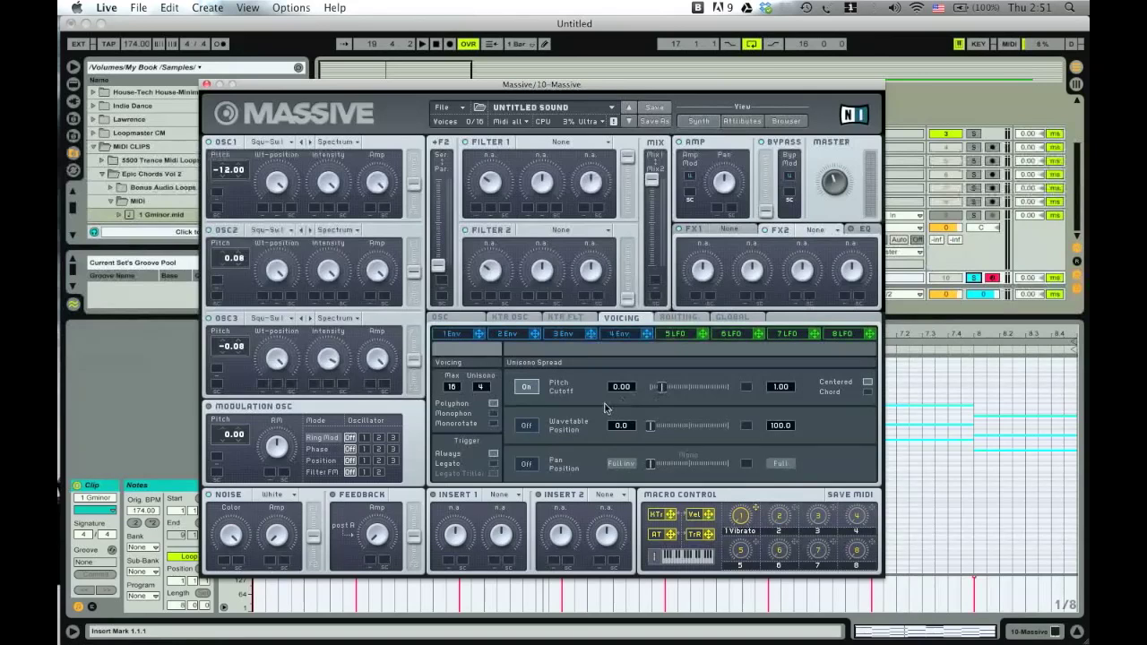
key("space")
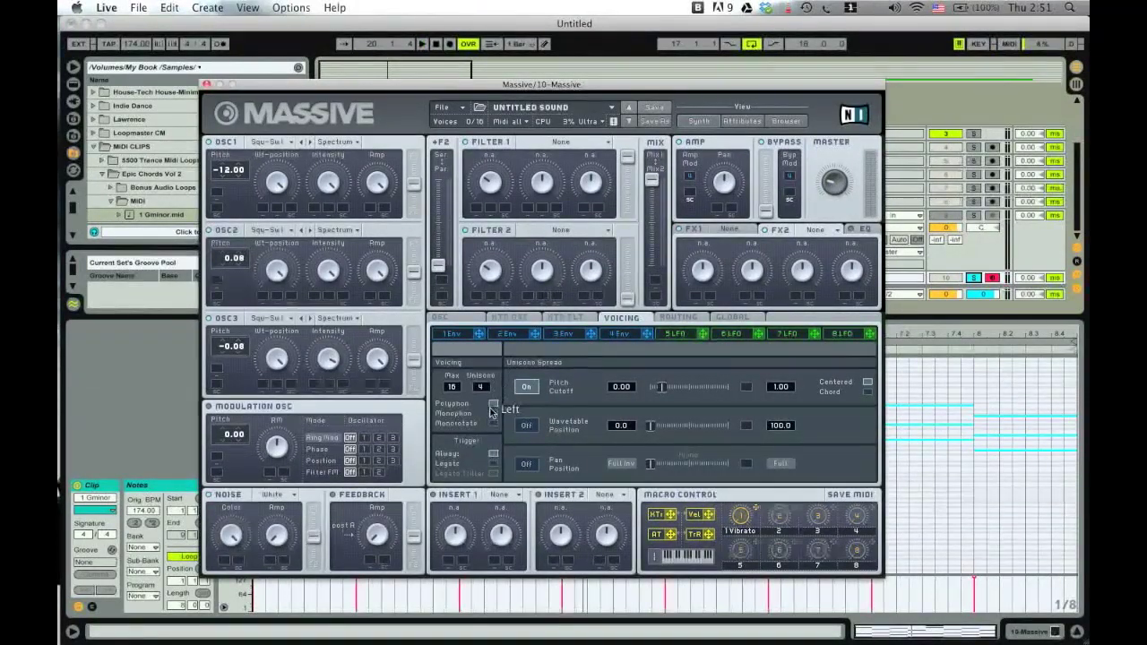
Step: Turn on unison pan spread, widen it to Full Inv–Full, and audition the chord
left_click(527, 464)
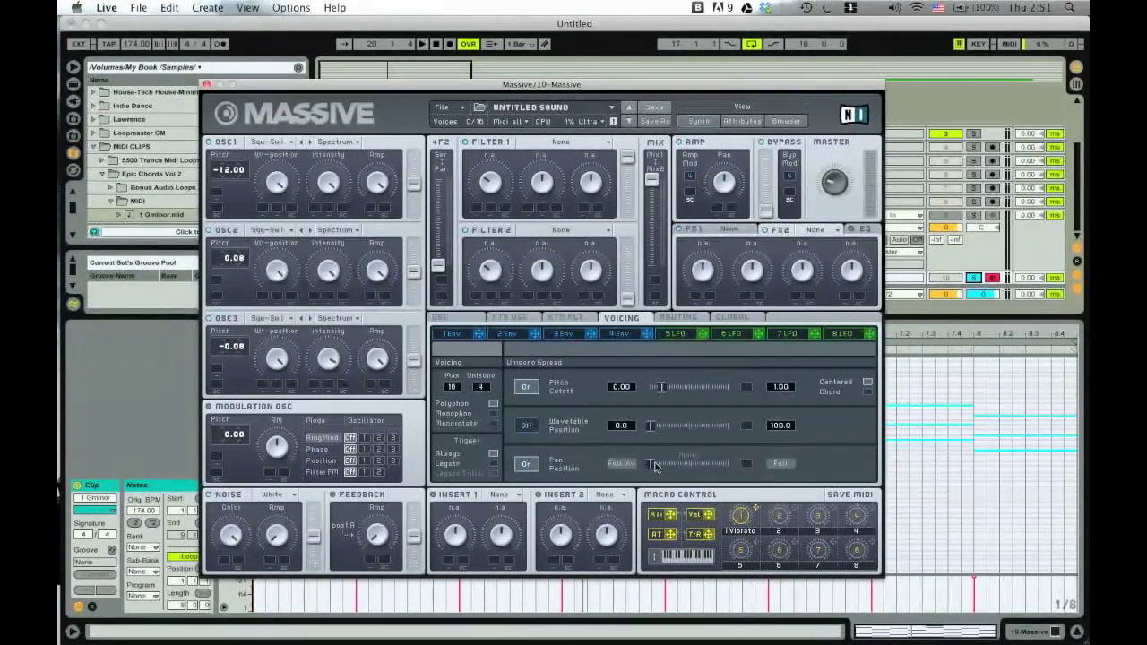
left_click_drag(655, 464, 718, 465)
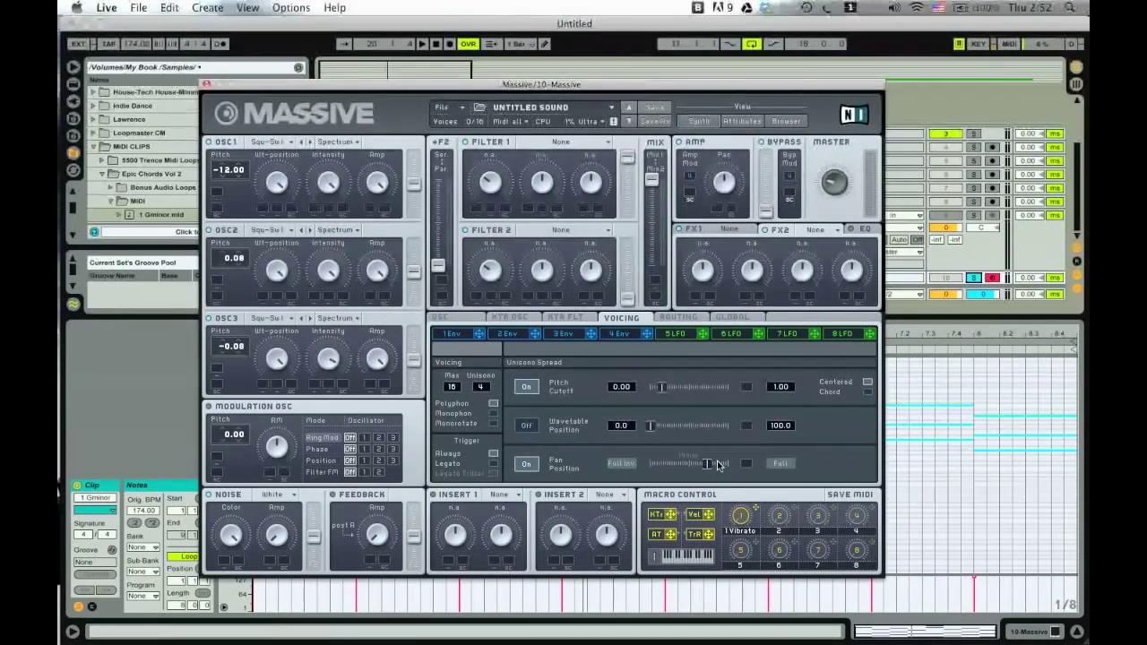
key("space")
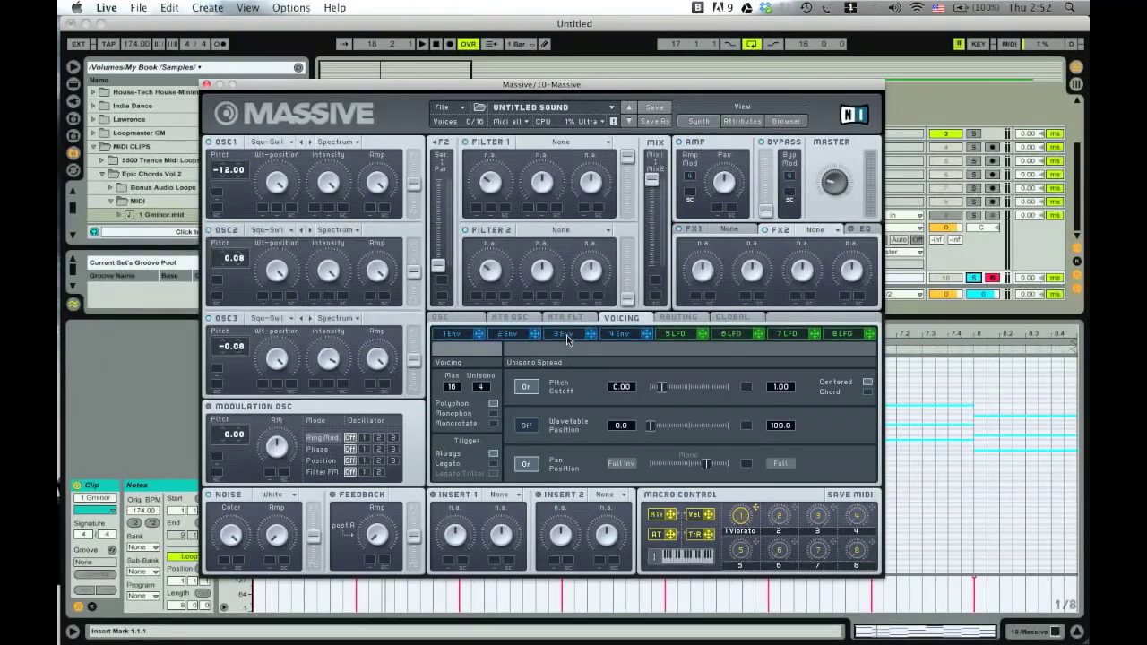
key("space")
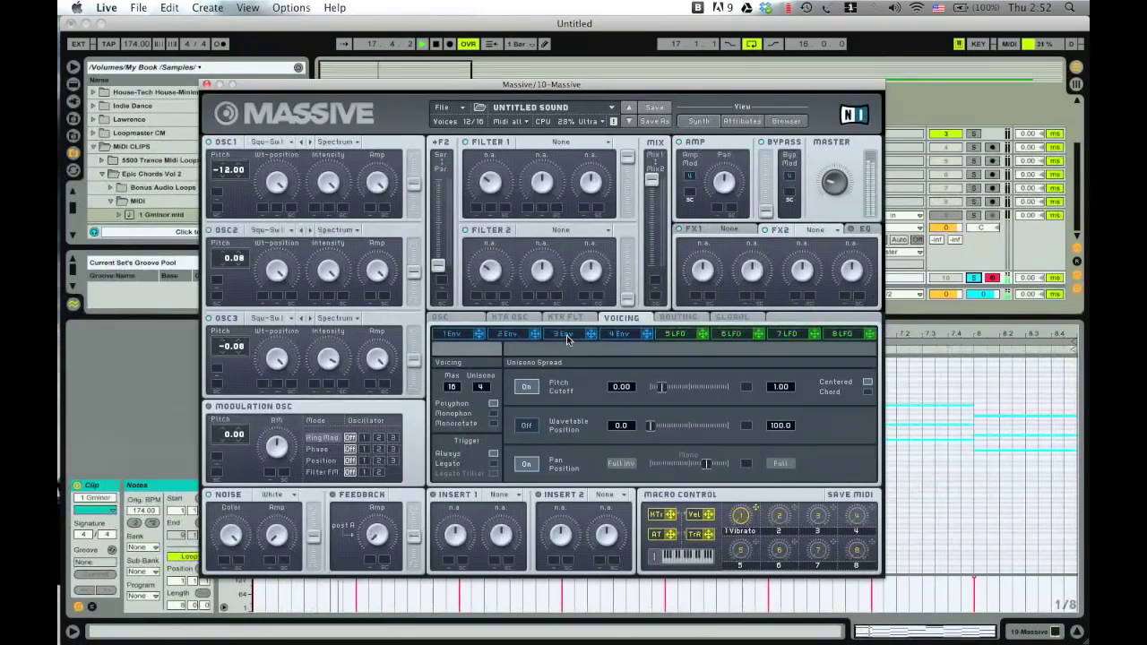
key("space")
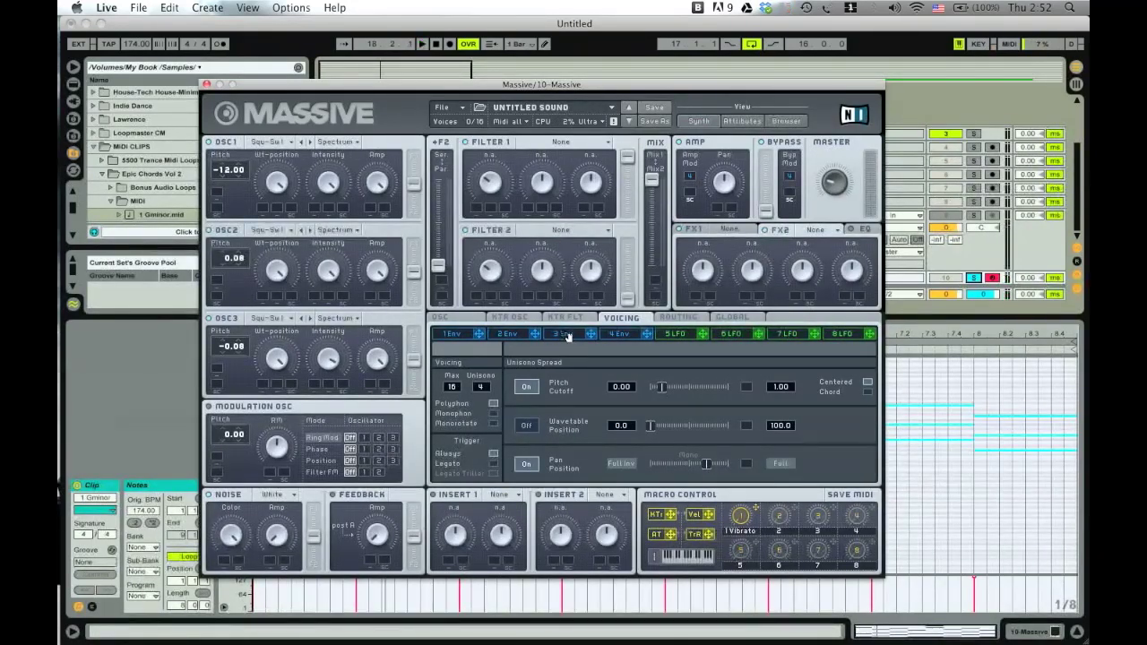
Step: Make 3 Env a pluck: shorter attack, Level at zero, and adjusted decay
left_click(566, 334)
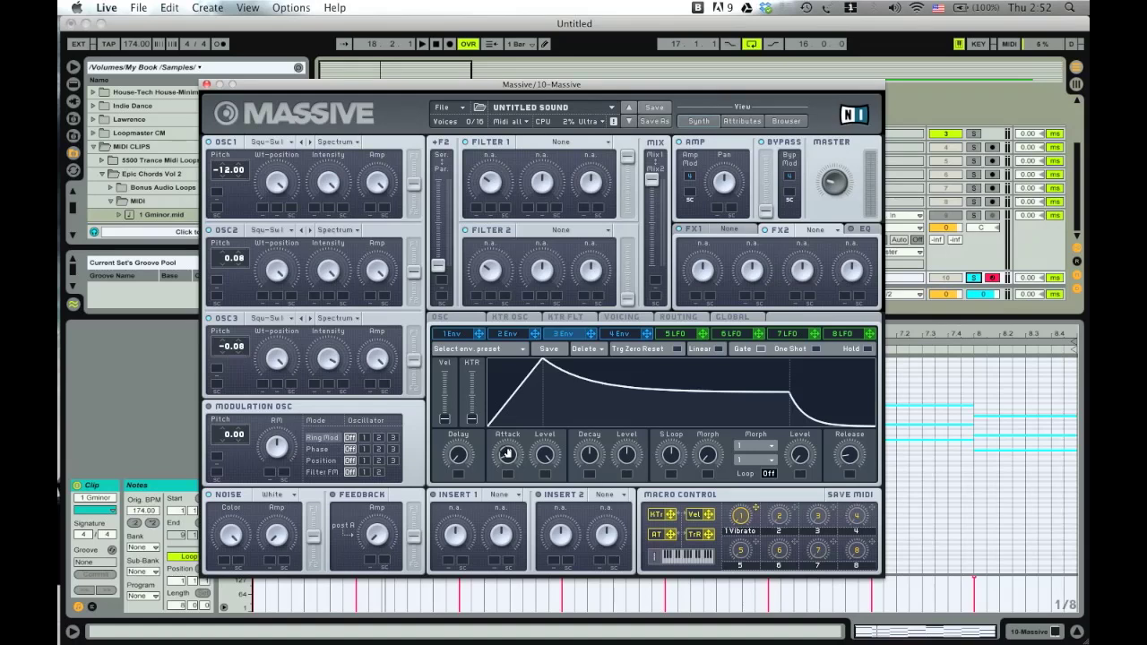
left_click_drag(506, 455, 507, 475)
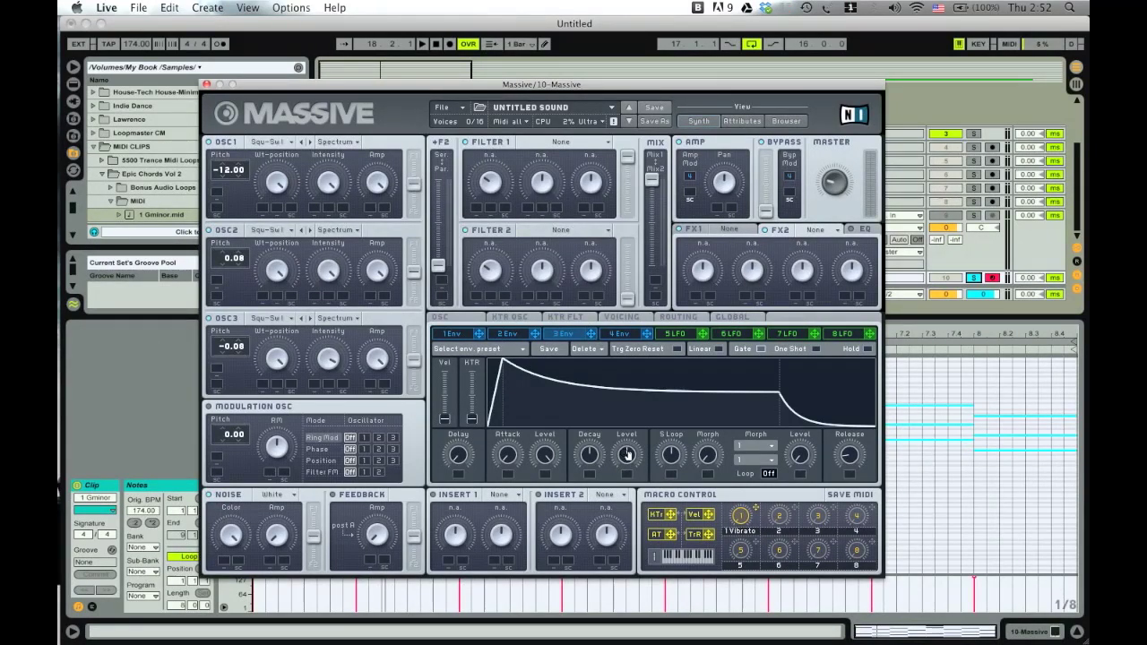
left_click_drag(626, 454, 630, 519)
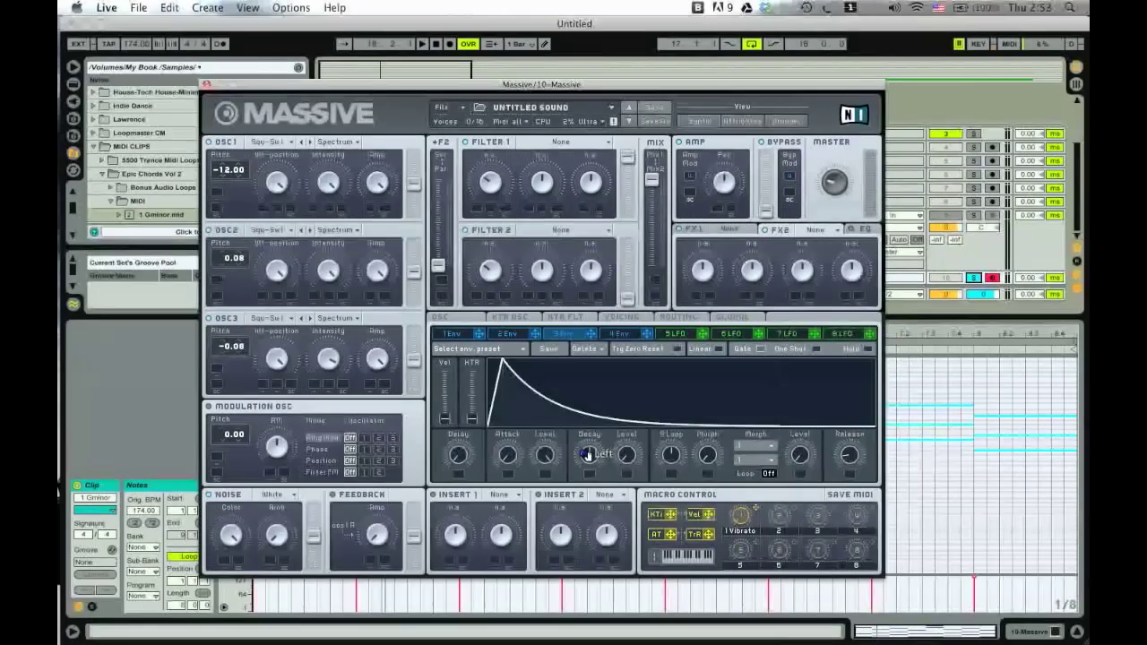
left_click_drag(587, 454, 586, 473)
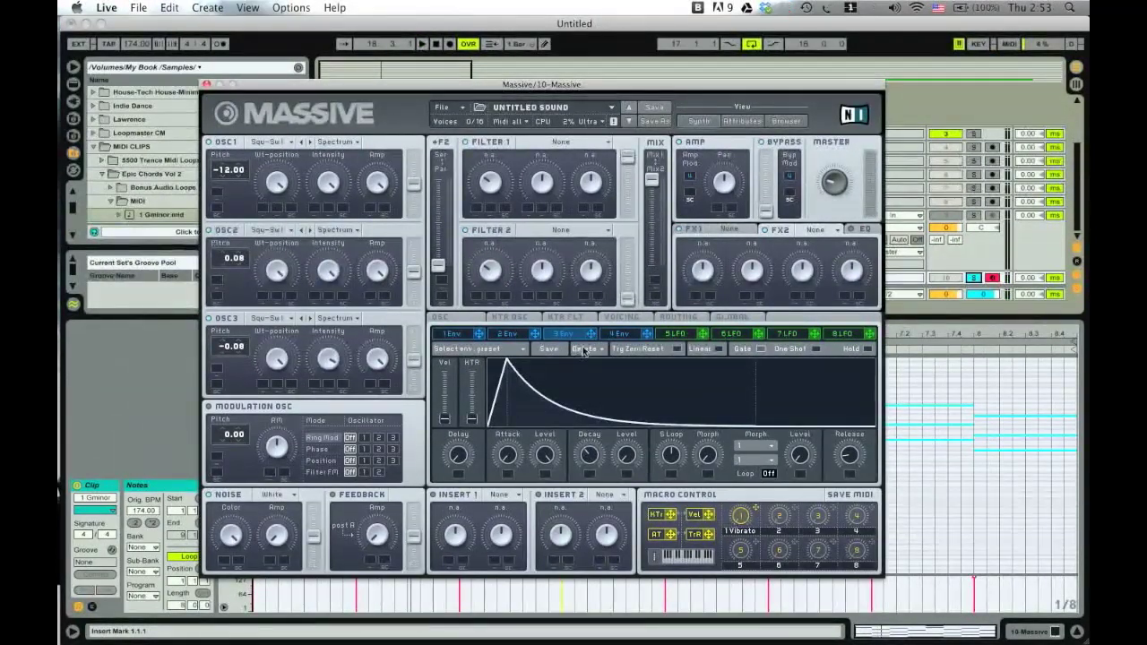
Step: Set Filter 1 to Daft, modulate its cutoff with 3 Env, and play the result
left_click(566, 145)
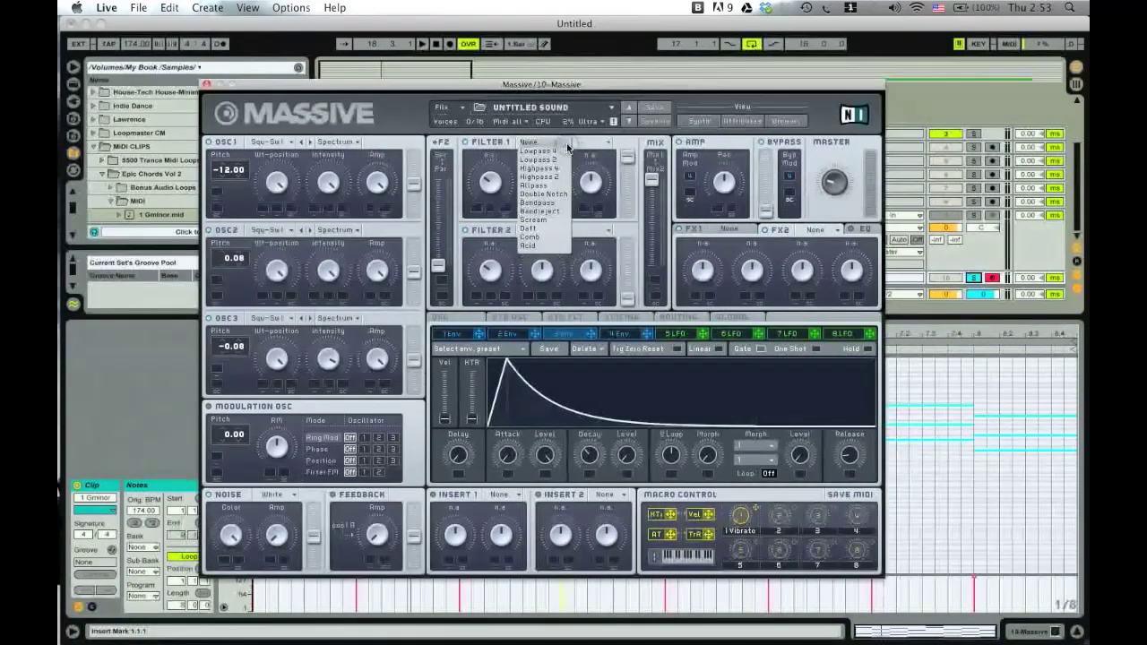
left_click(540, 229)
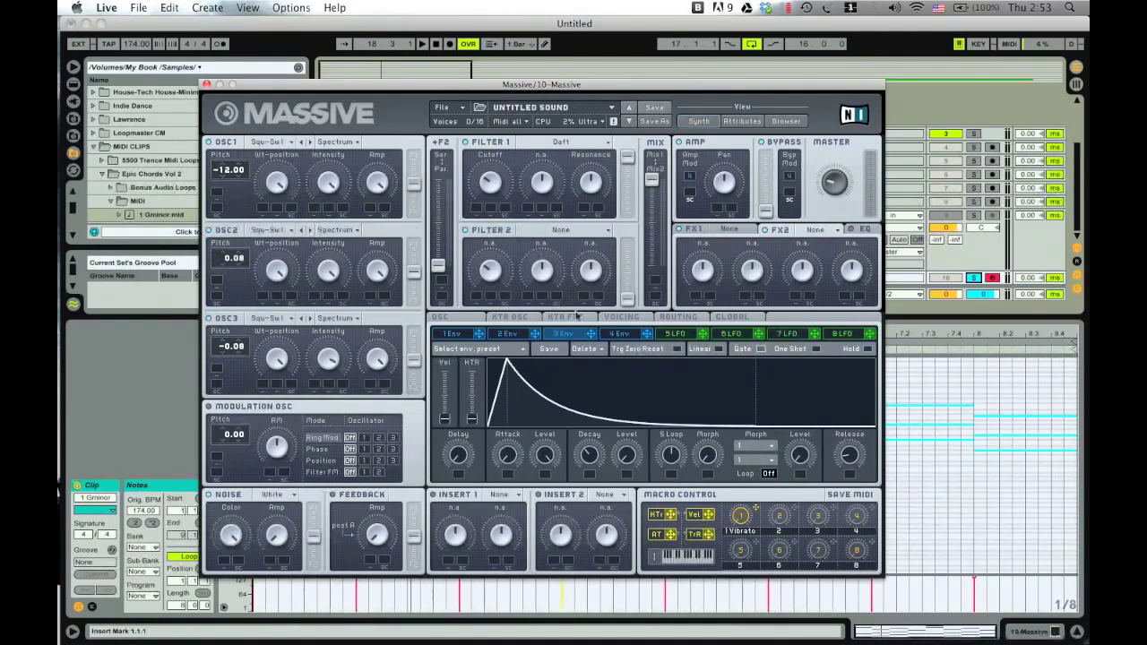
left_click_drag(592, 338, 477, 182)
key("space")
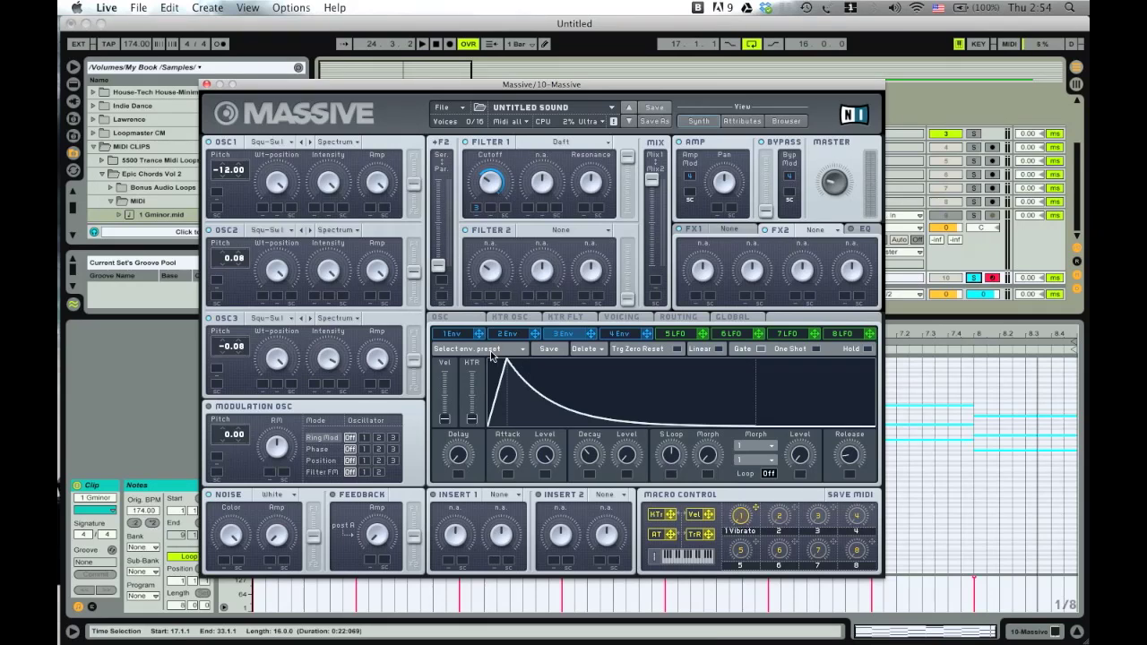
Step: Give 5 LFO a ramp-down shape, route it to Filter 1 cutoff, and play
left_click(667, 335)
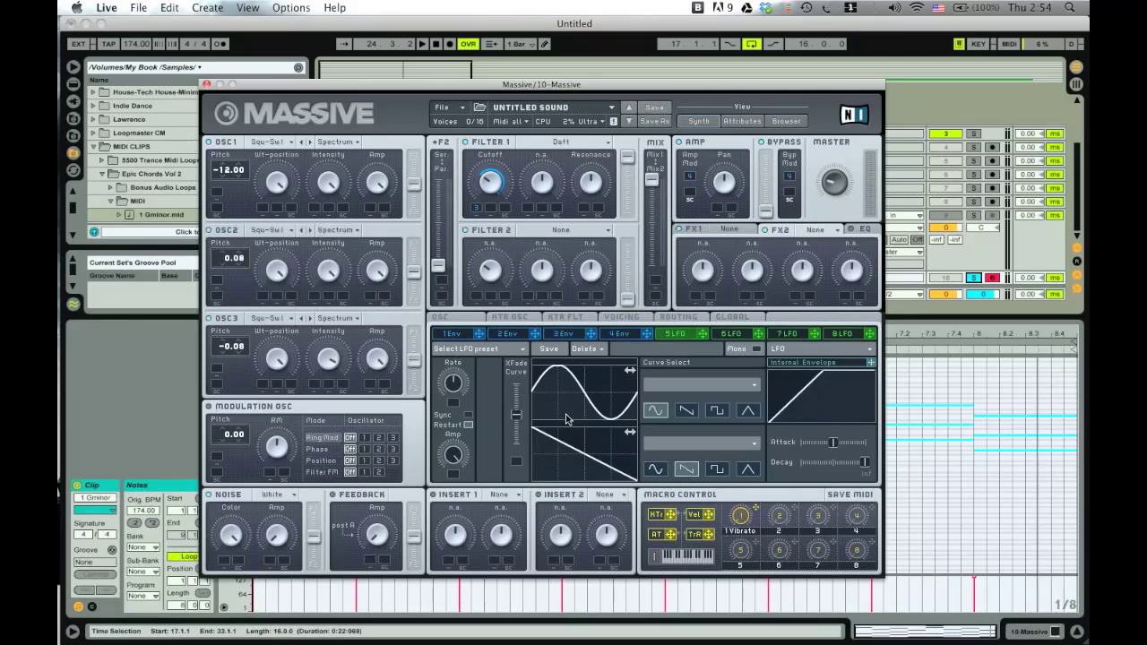
left_click(679, 412)
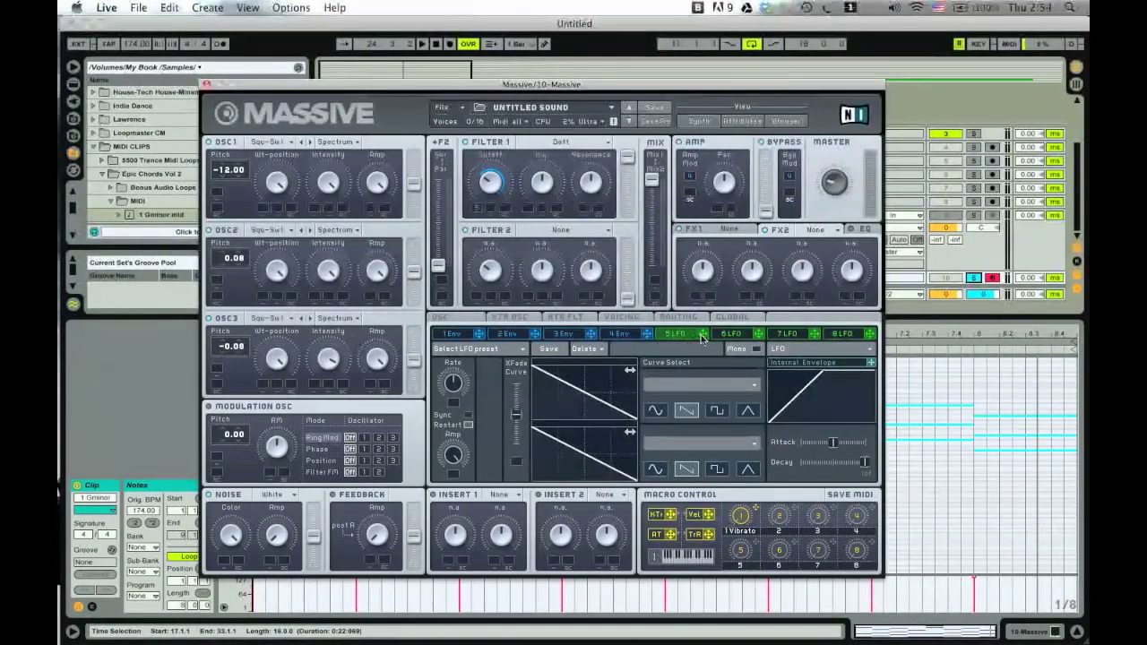
left_click_drag(703, 339, 498, 154)
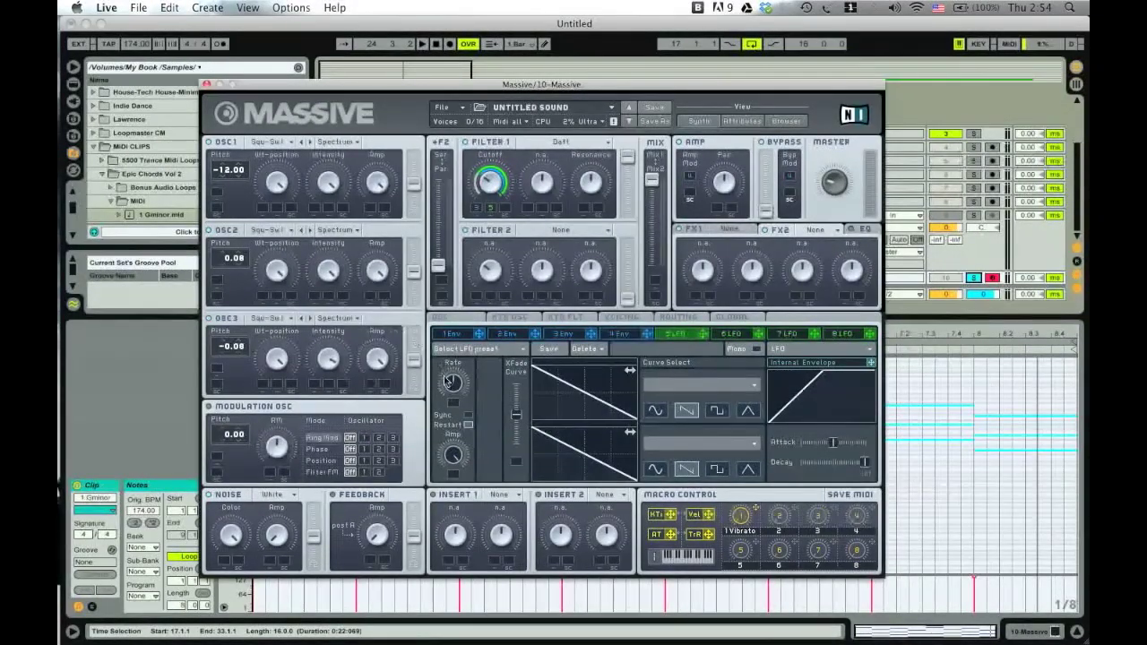
key("space")
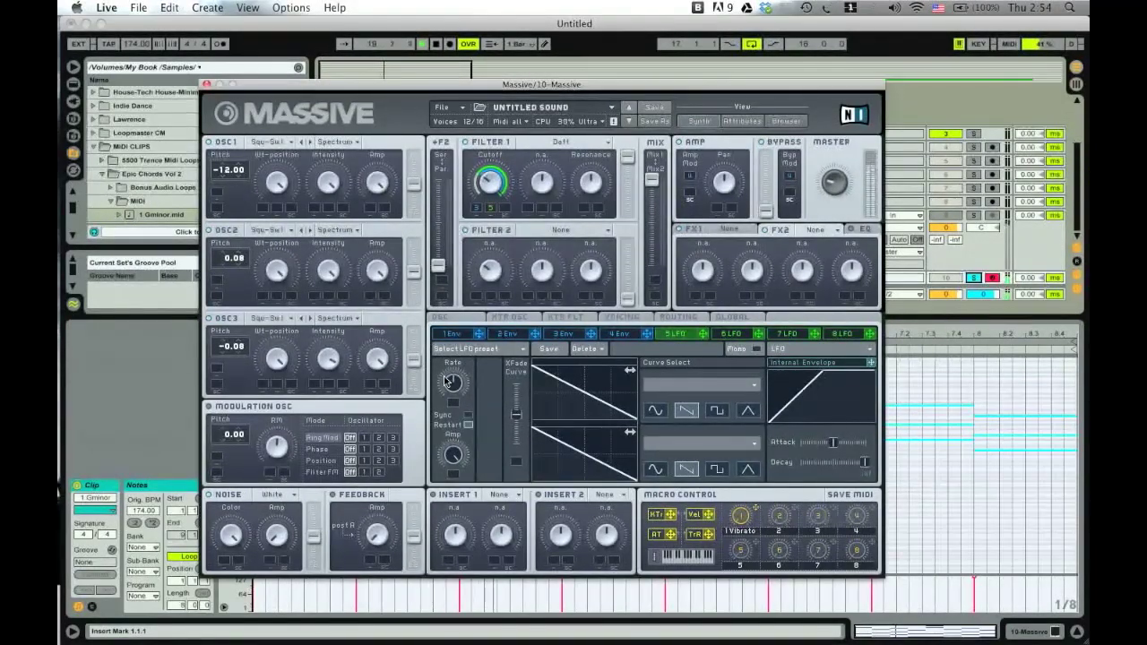
Step: Sync 5 LFO to tempo with a 1/8 ratio
left_click(467, 417)
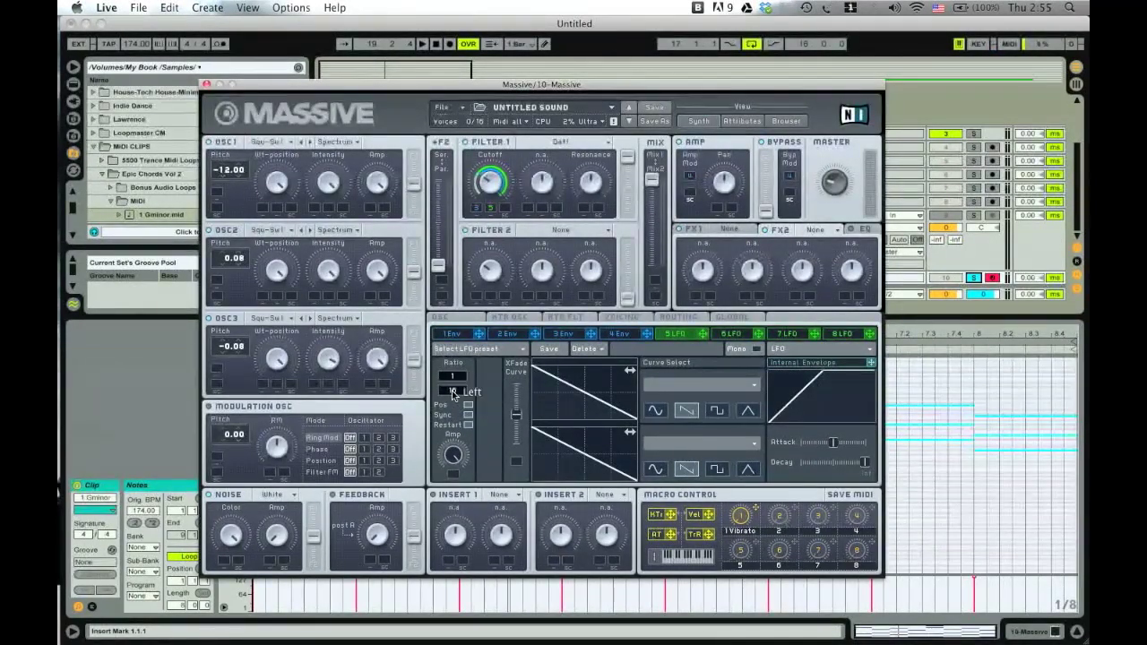
left_click_drag(453, 394, 448, 407)
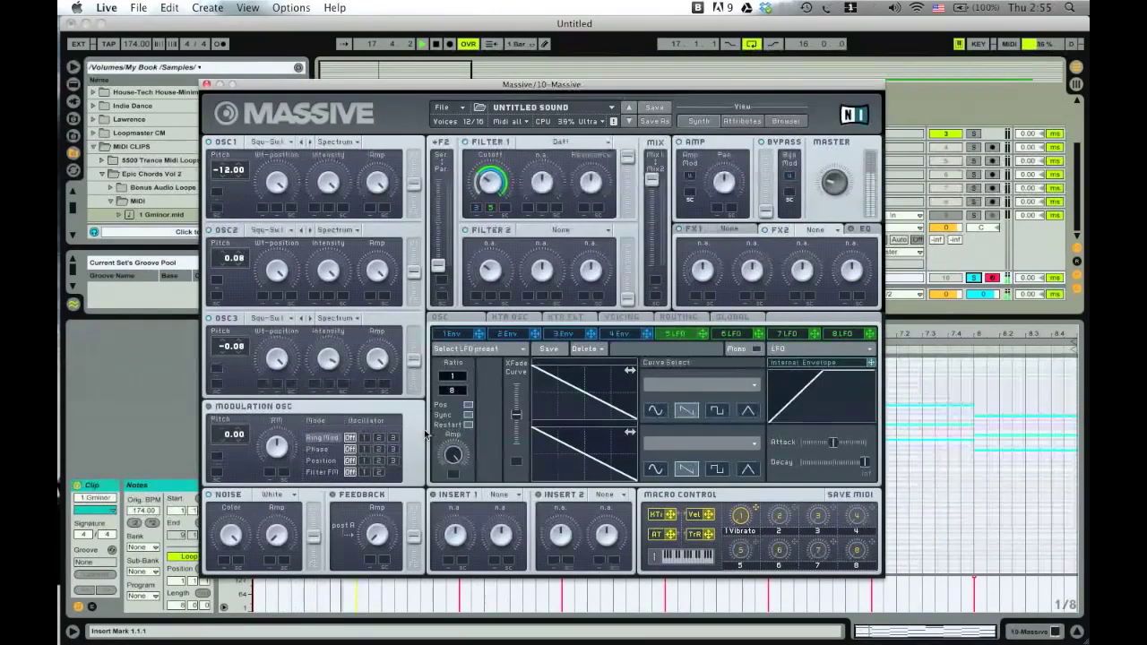
key("space")
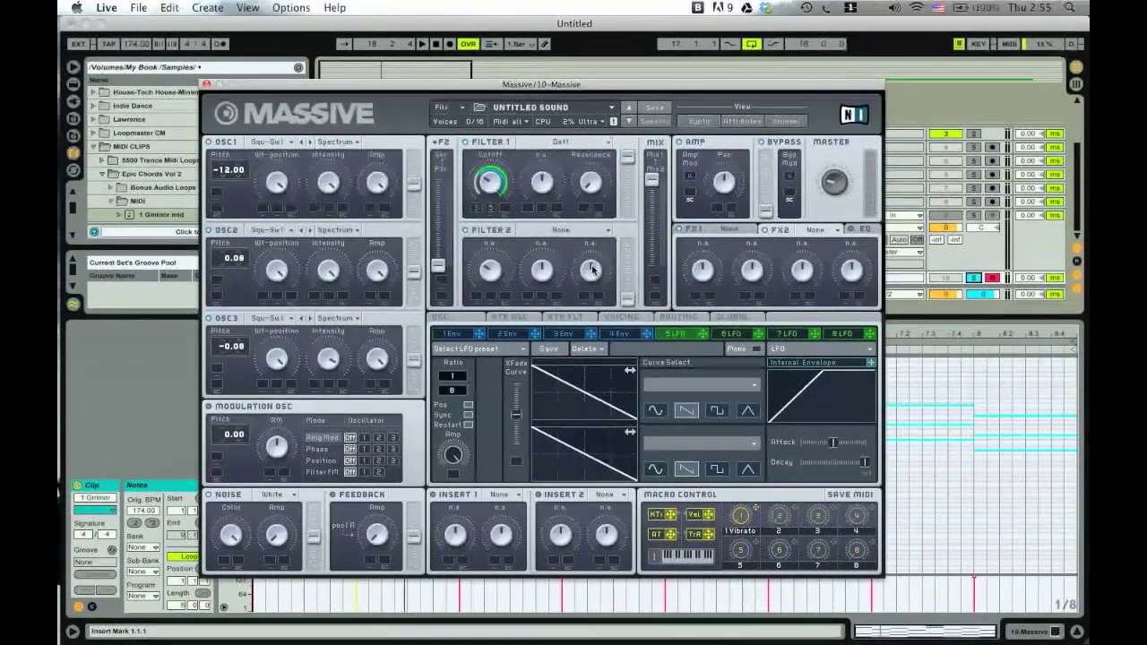
Step: Audition the chord and turn up the Filter 1 resonance
key("space")
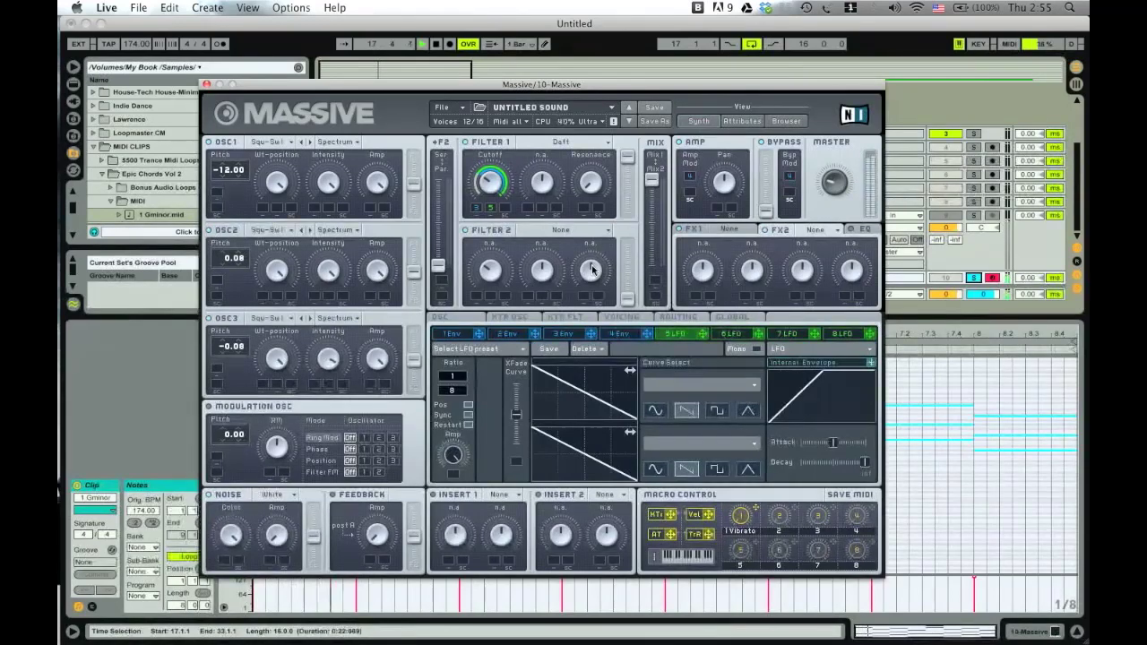
key("space")
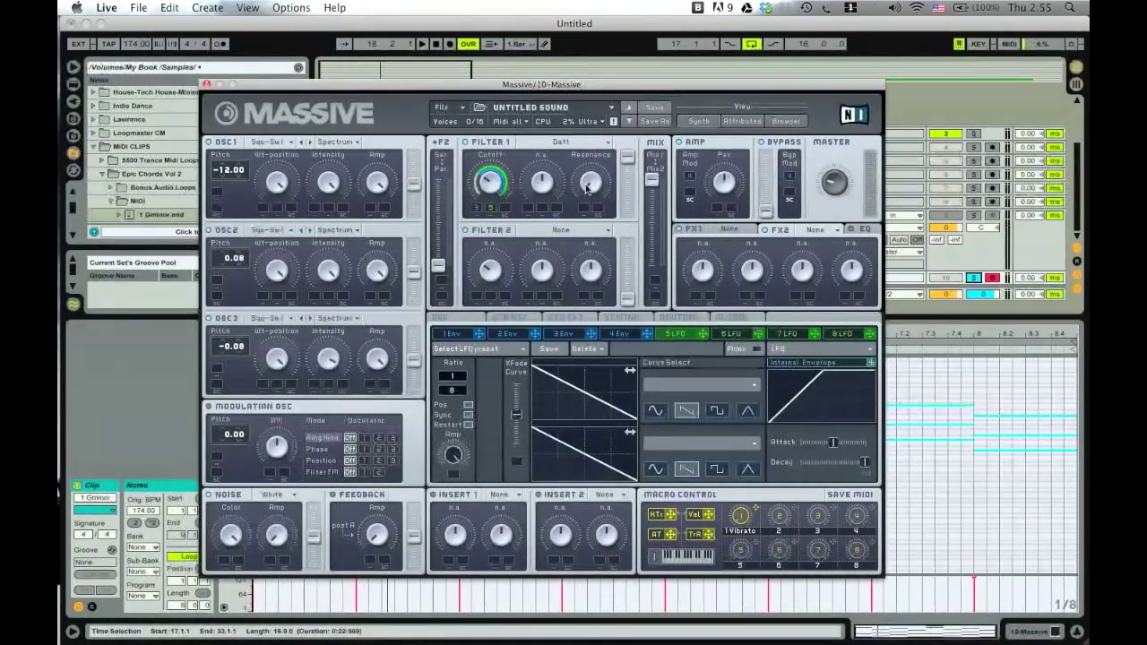
key("space")
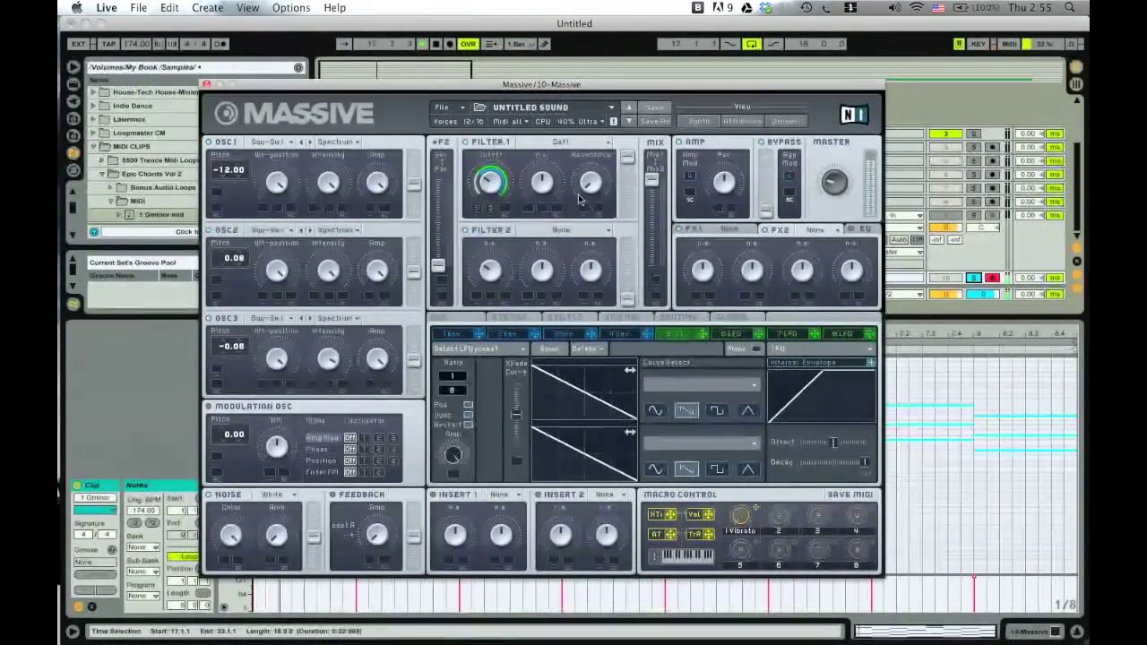
left_click_drag(589, 186, 584, 158)
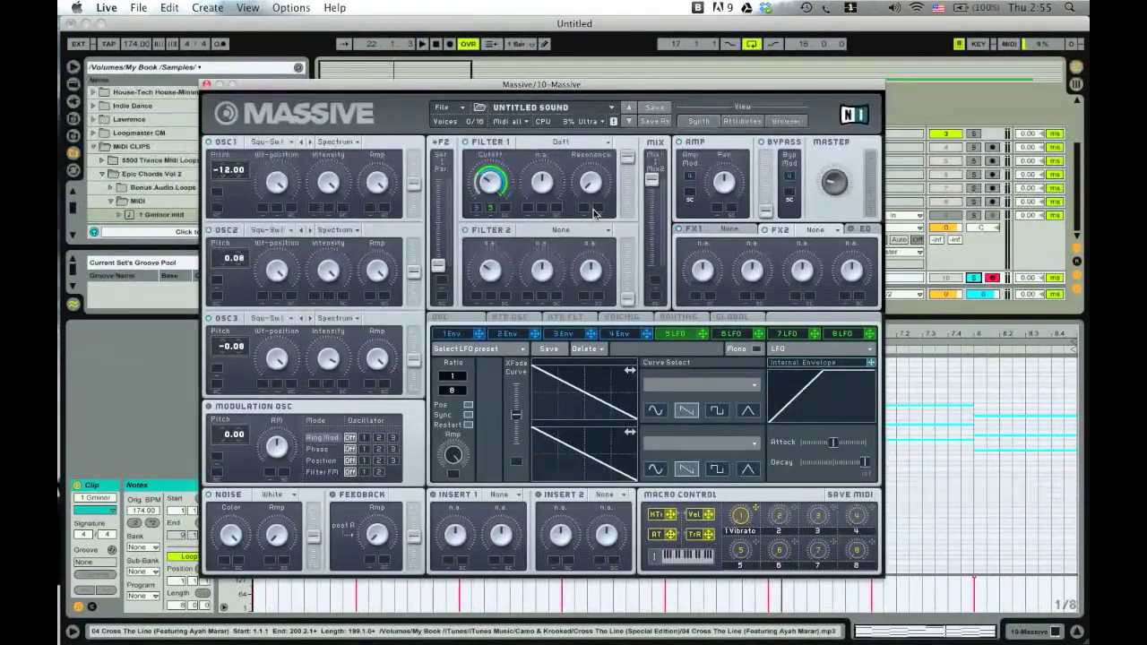
Step: Load Chorus into Massive's first FX slot and Dimension Expander into the second
left_click(731, 229)
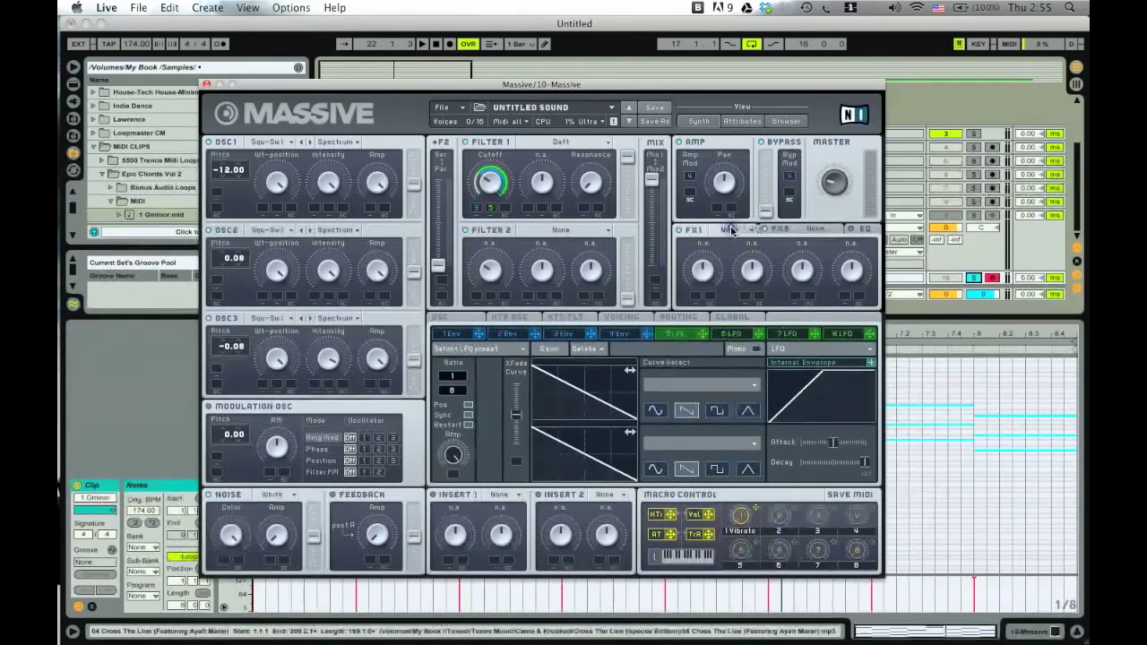
left_click(731, 230)
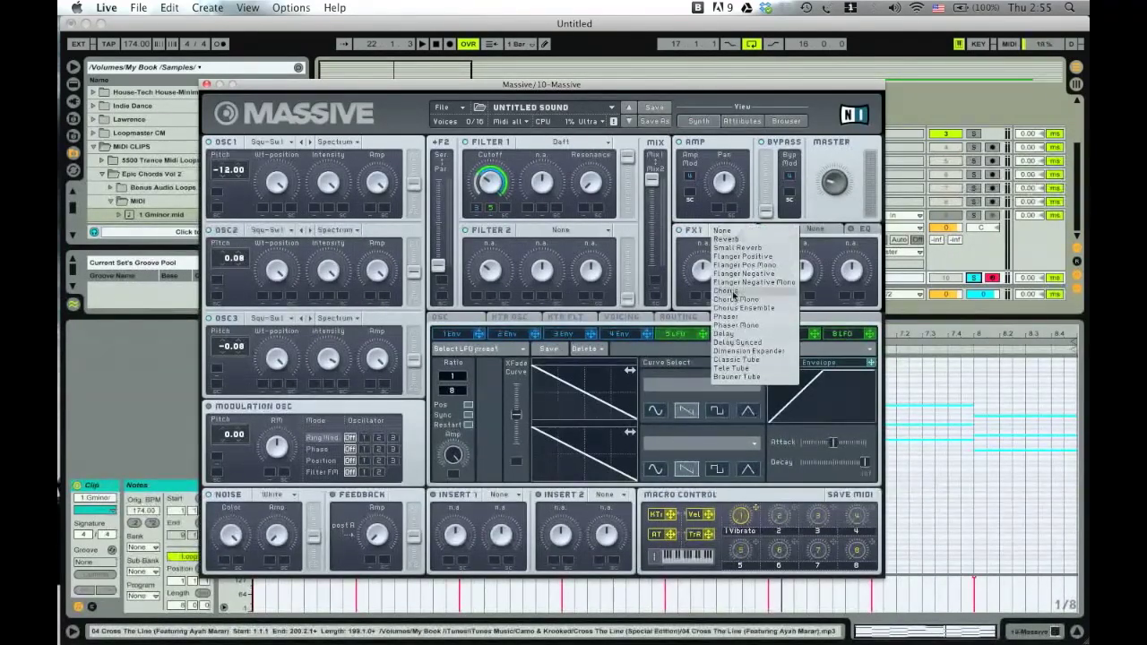
left_click(733, 291)
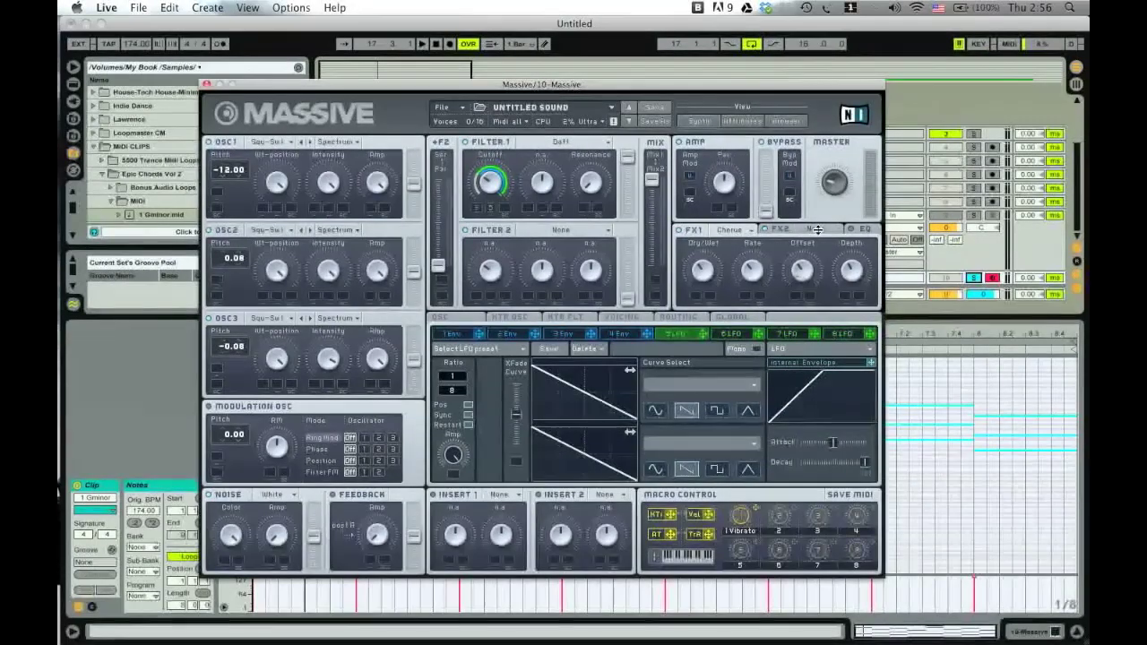
left_click(779, 230)
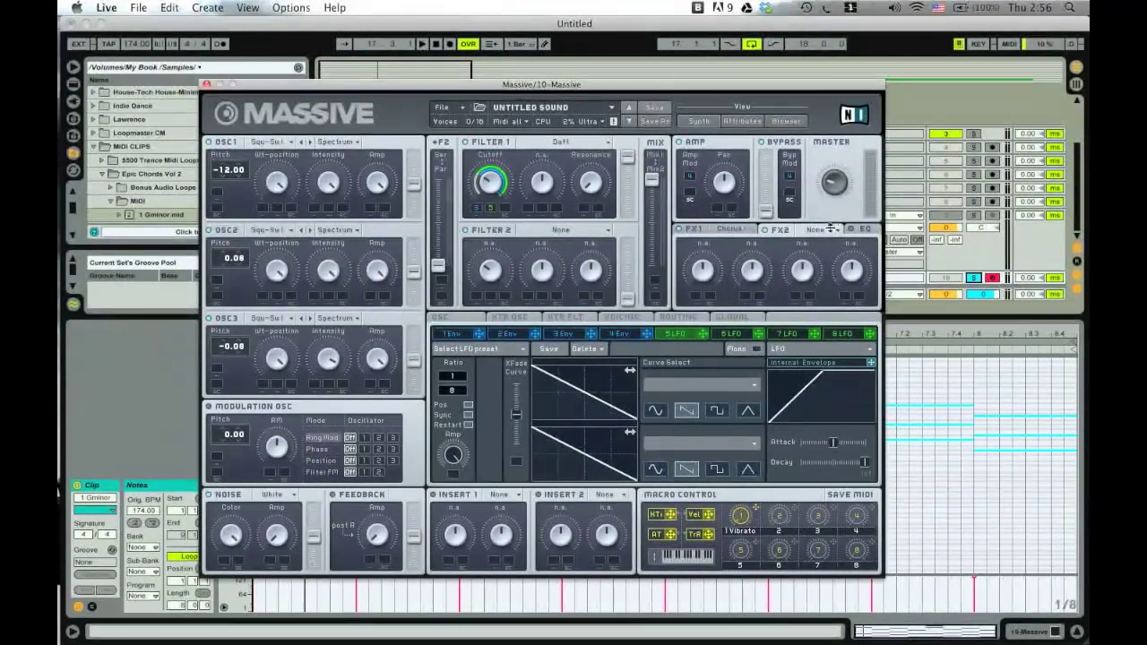
left_click(823, 229)
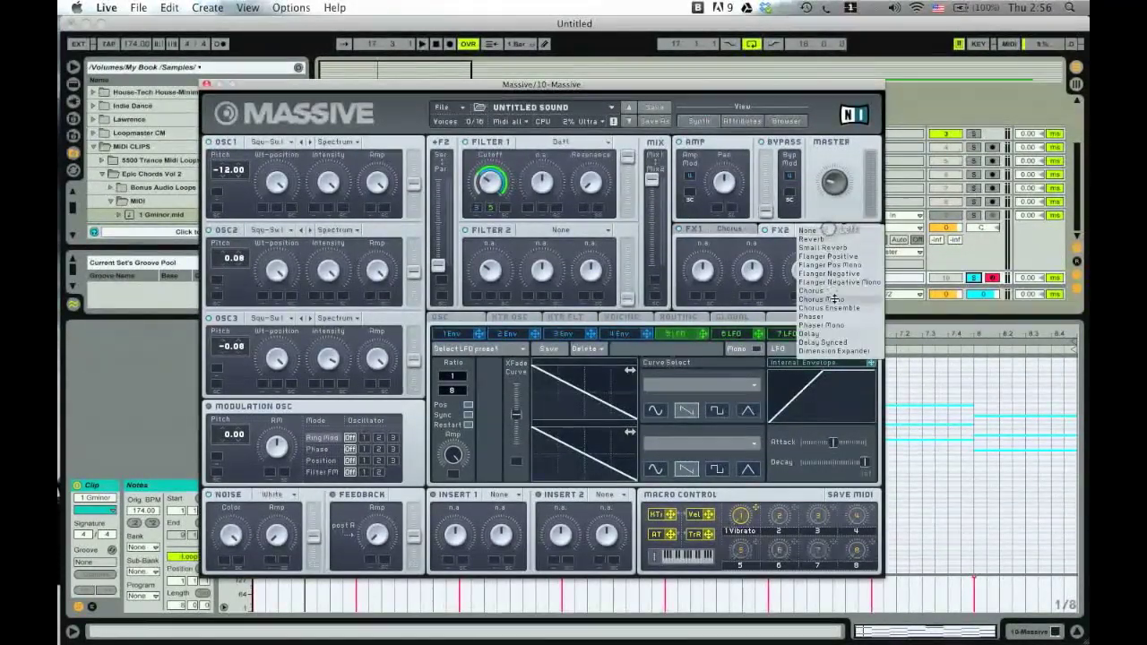
left_click(832, 351)
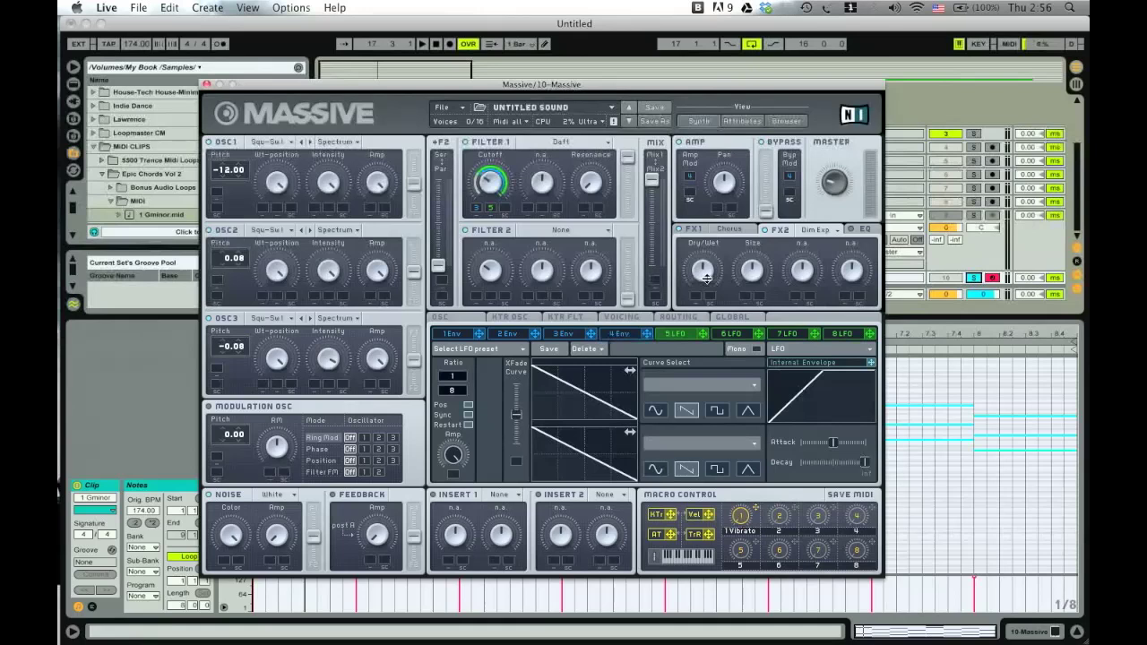
Step: Play the G minor chord and switch Dim Exp off and on to compare
key("space")
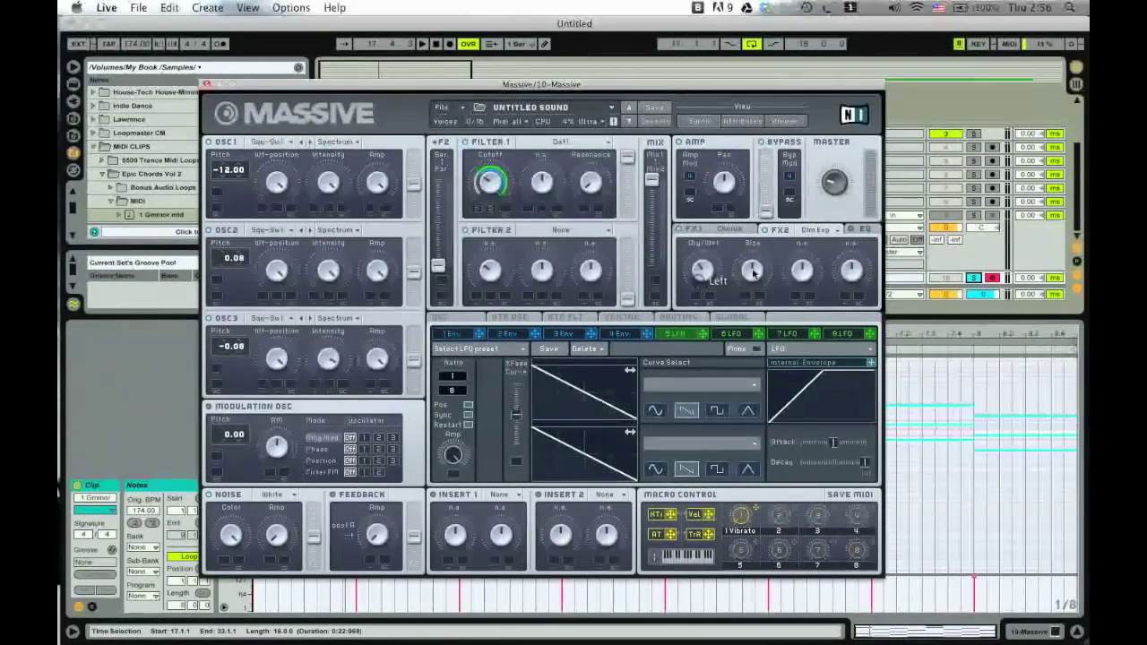
mouse_move(752, 283)
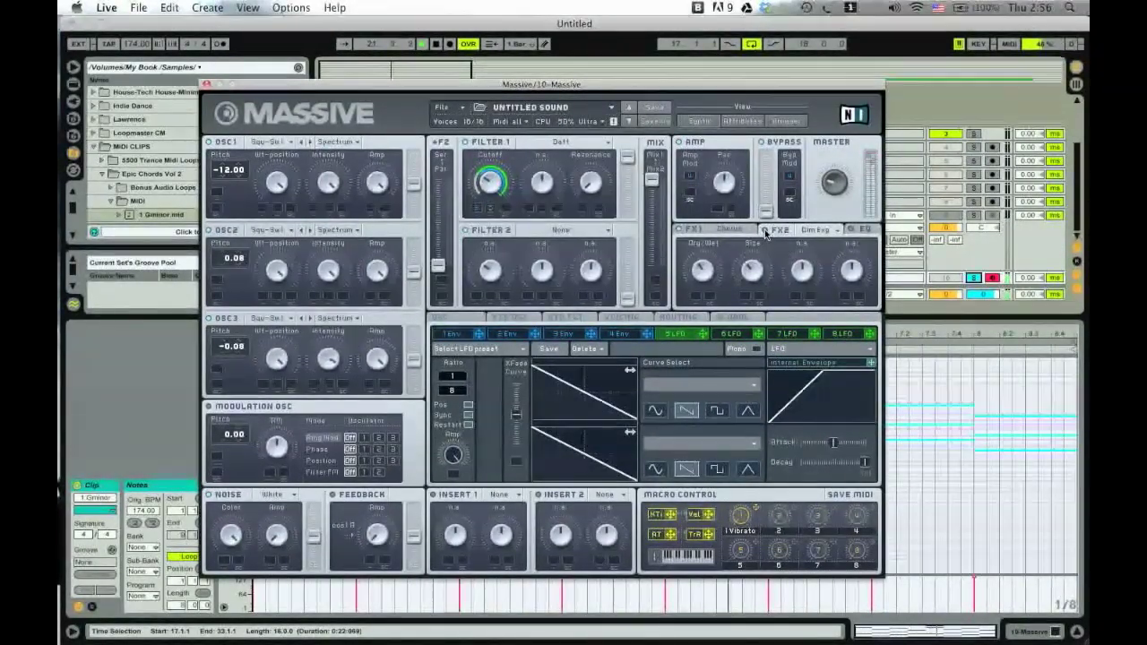
left_click(765, 230)
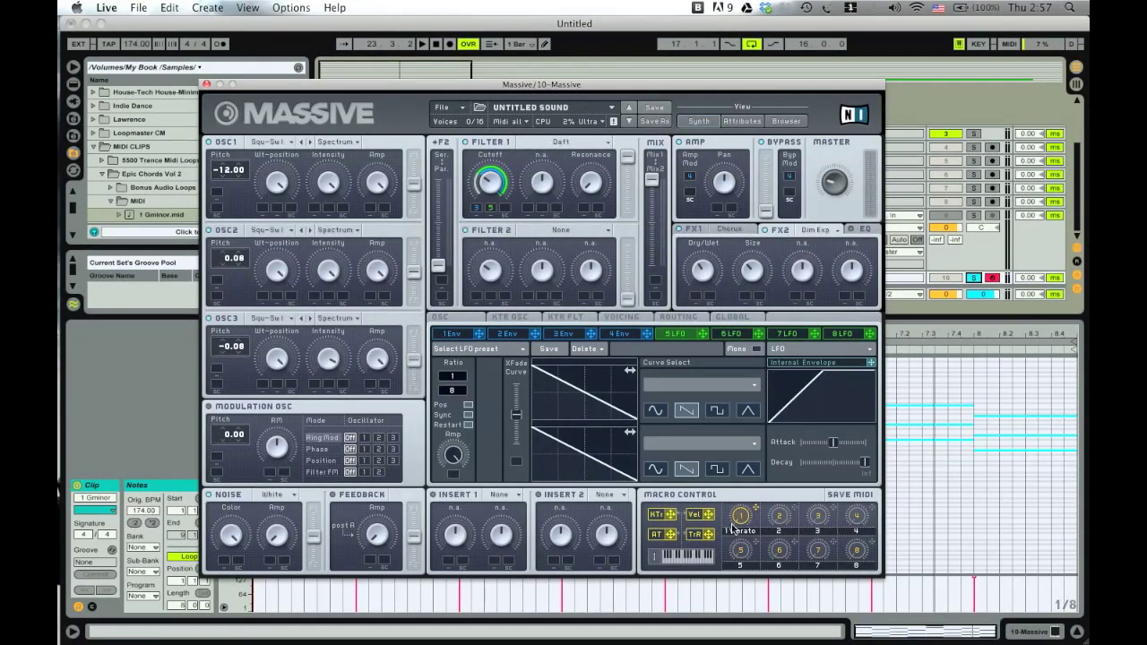
Step: Nudge macro 1 (Vibrato) upward and play the G minor chord to hear it
left_click_drag(740, 527, 740, 524)
key("space")
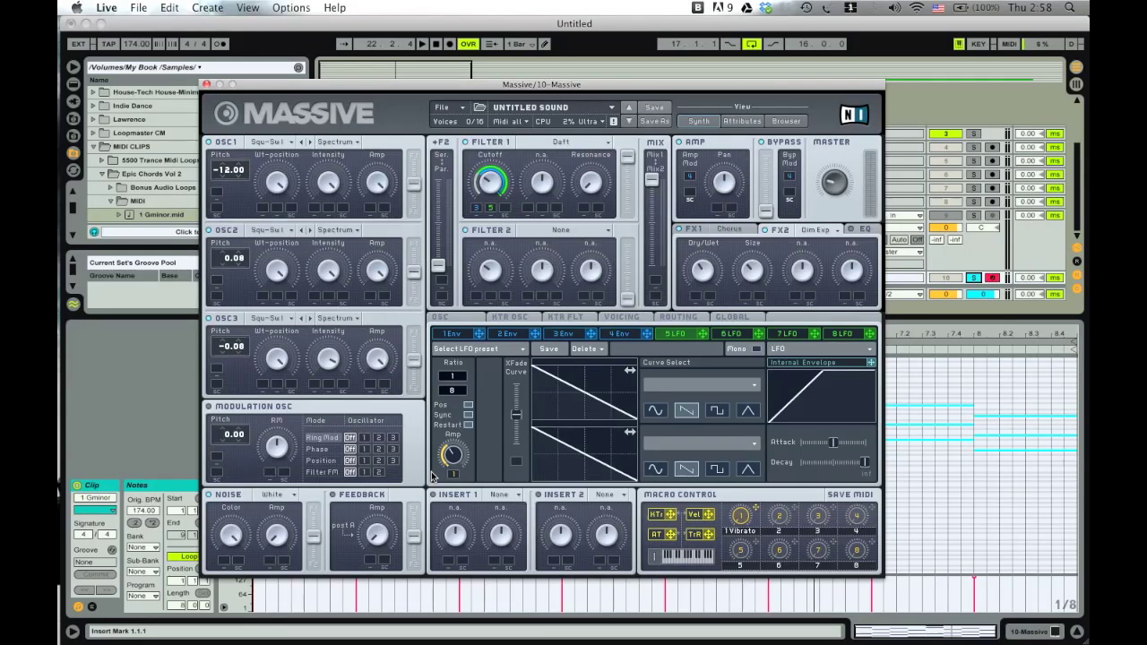
Step: Link the Vibrato macro to the 3 Env Decay and set its modulation amount
left_click(563, 334)
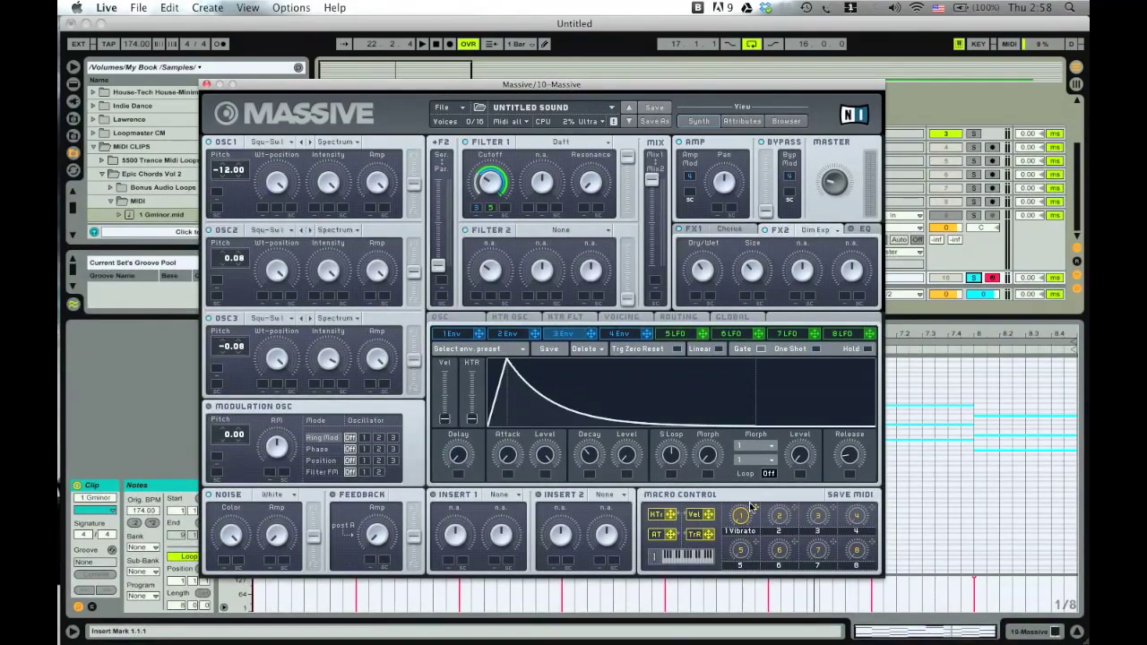
left_click_drag(757, 509, 590, 473)
left_click_drag(590, 473, 590, 473)
left_click_drag(589, 476, 597, 427)
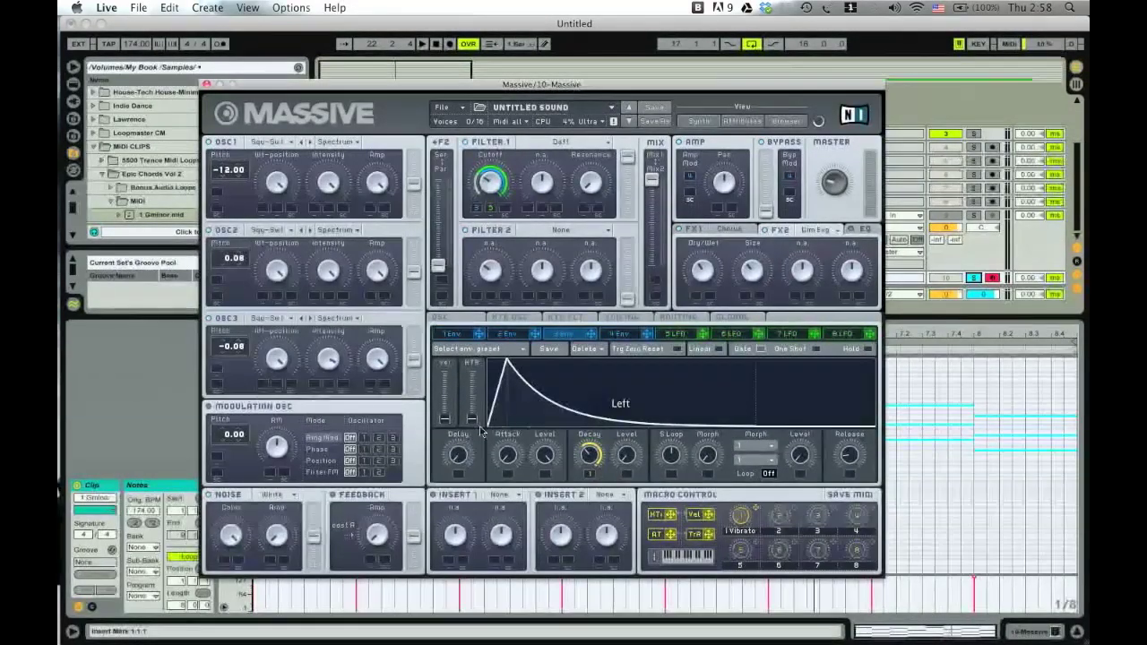
Step: Play the chord, raise the Vibrato macro, shorten the envelope decay, then stop playback
key("space")
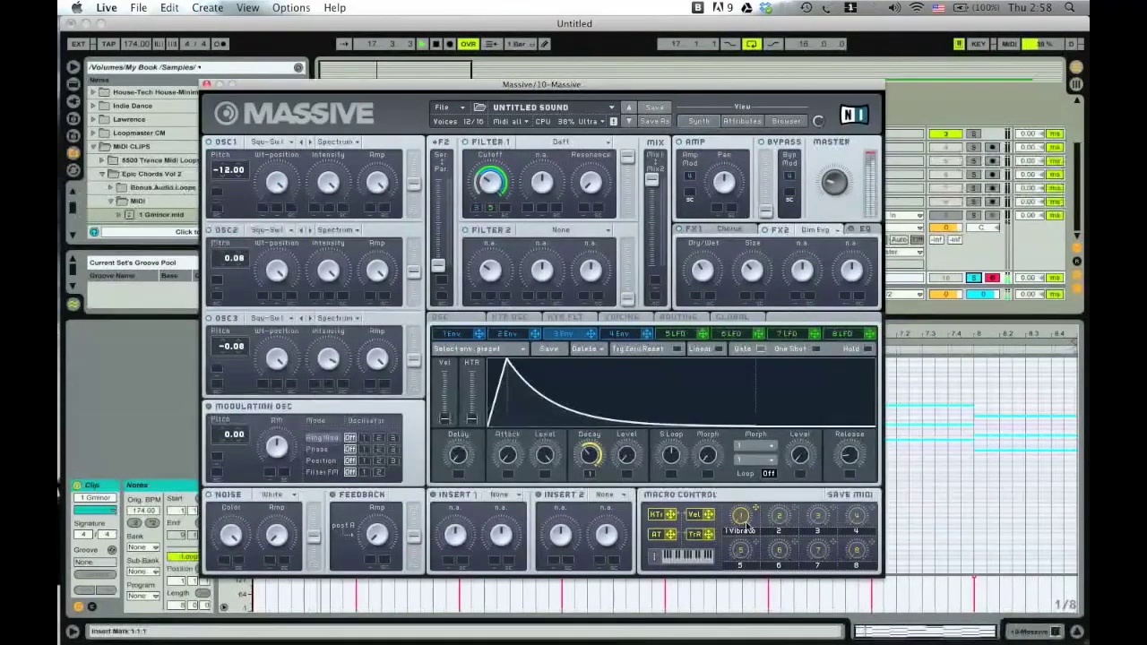
left_click(740, 513)
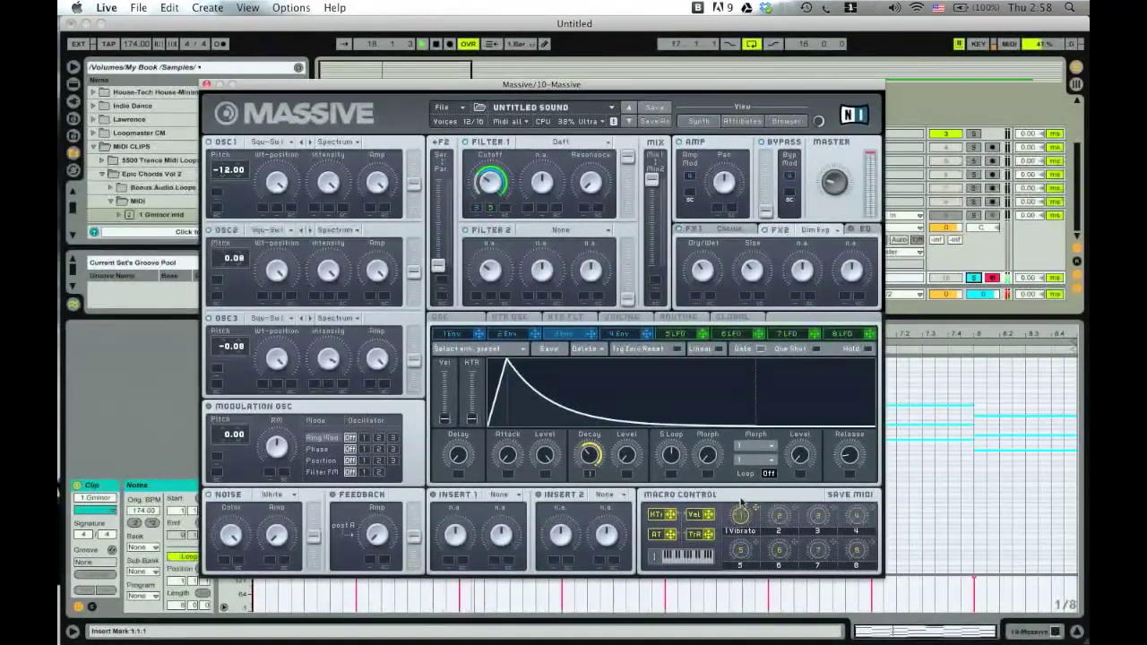
left_click_drag(740, 514, 742, 495)
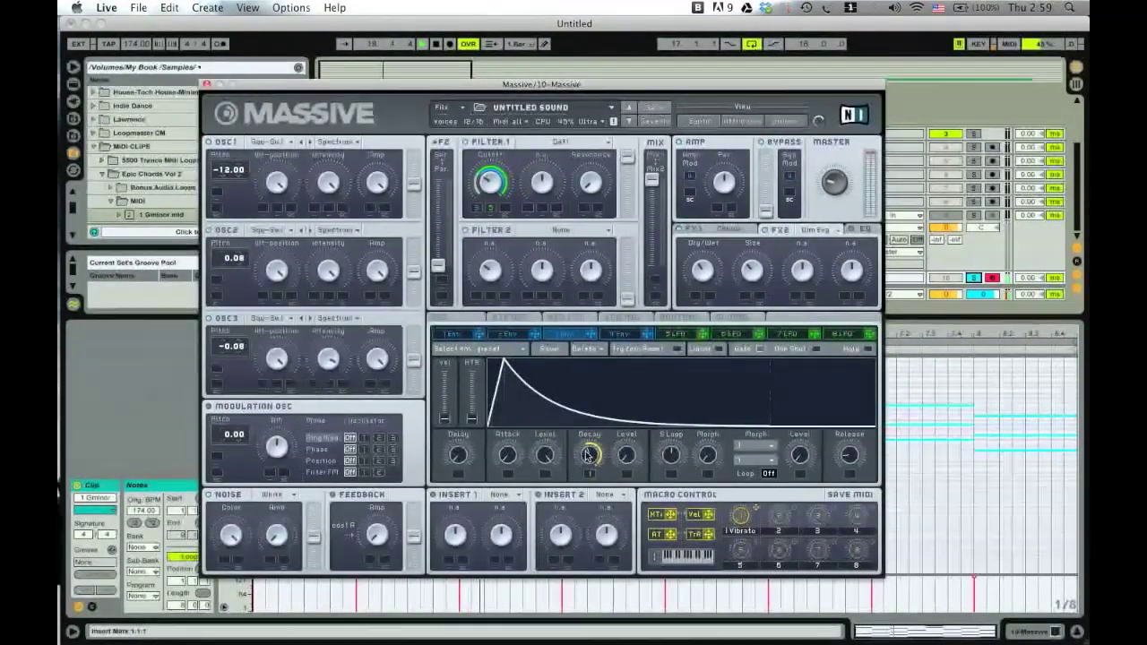
left_click_drag(587, 455, 581, 462)
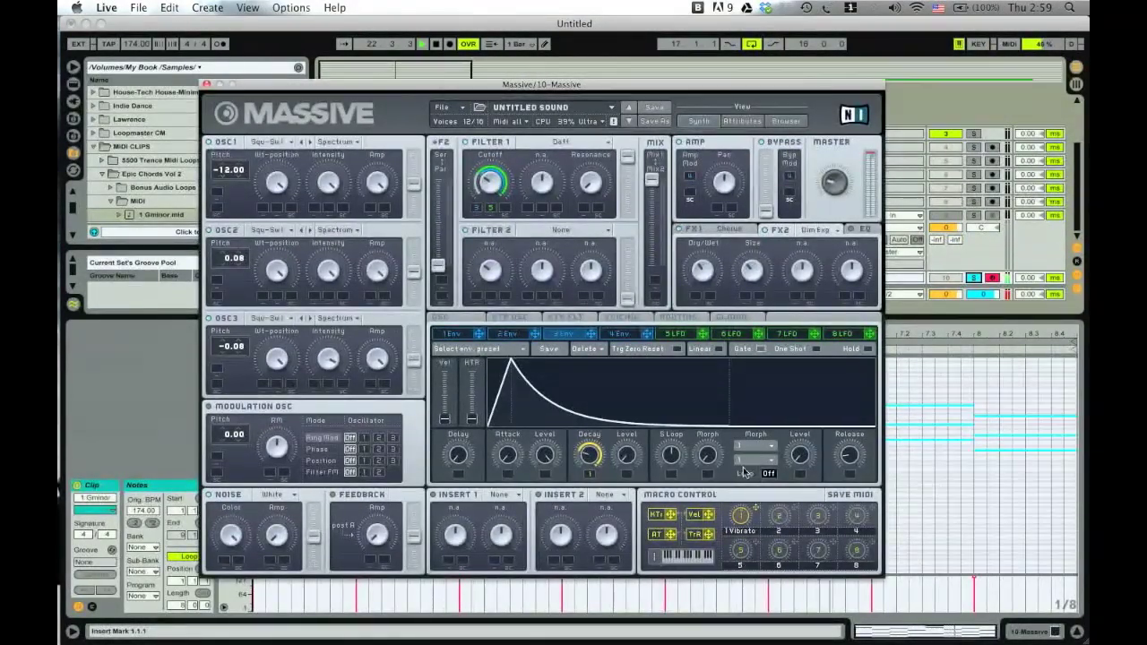
key("space")
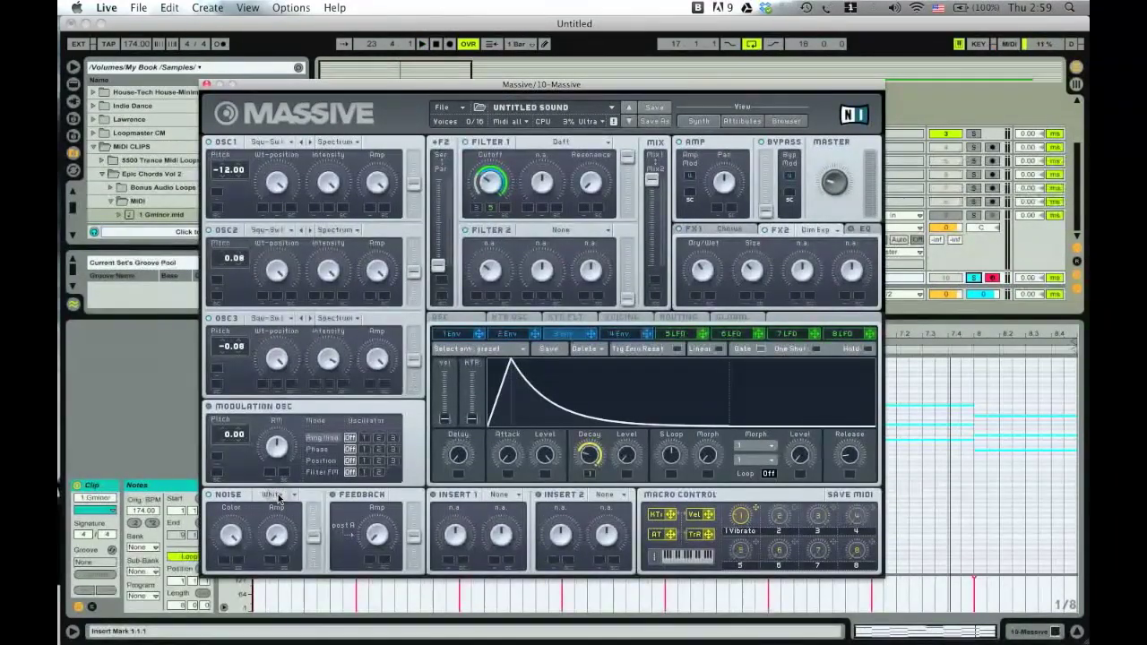
Step: Set the noise type to Bright, raise its Amp level, and restart playback
left_click(279, 497)
left_click(279, 483)
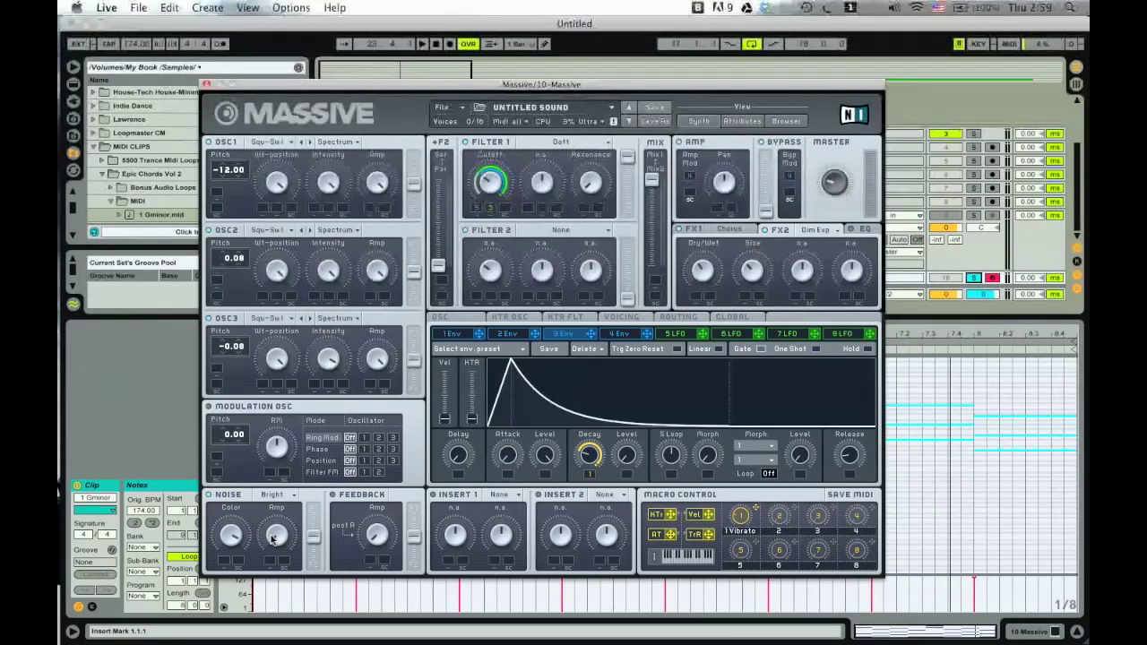
left_click_drag(273, 538, 271, 503)
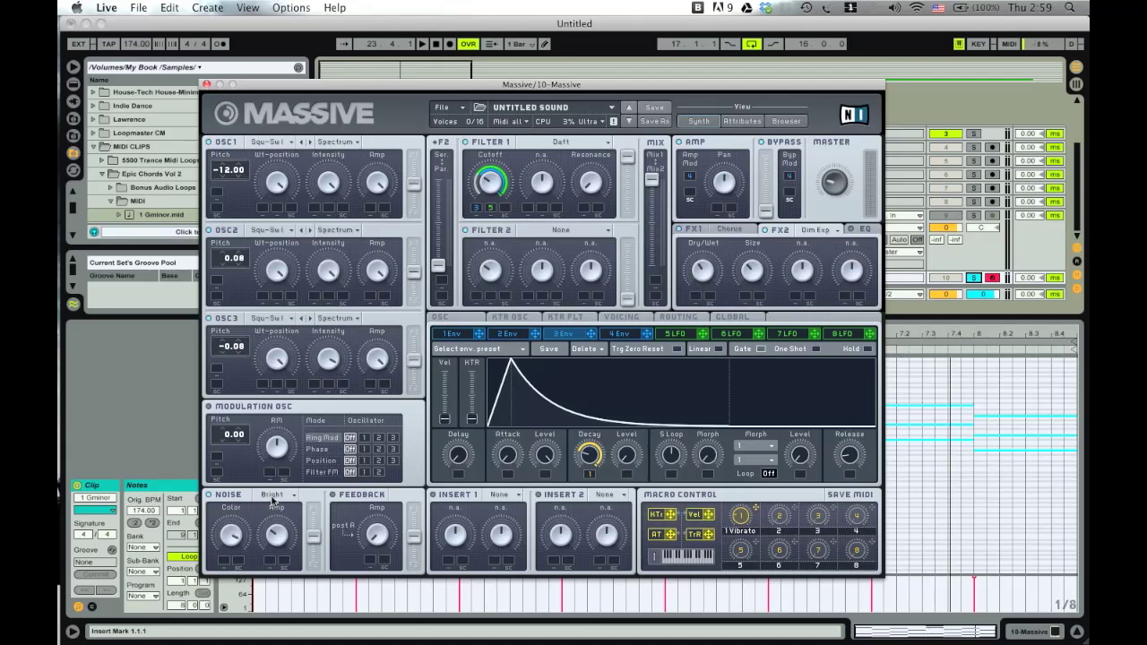
key("space")
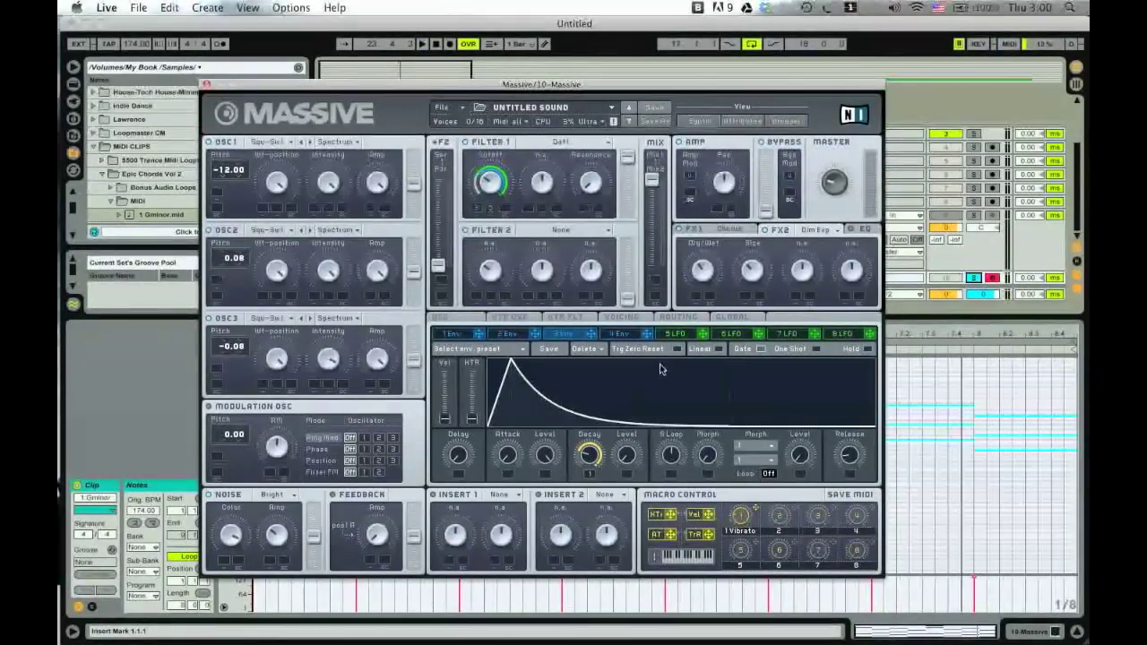
left_click(862, 231)
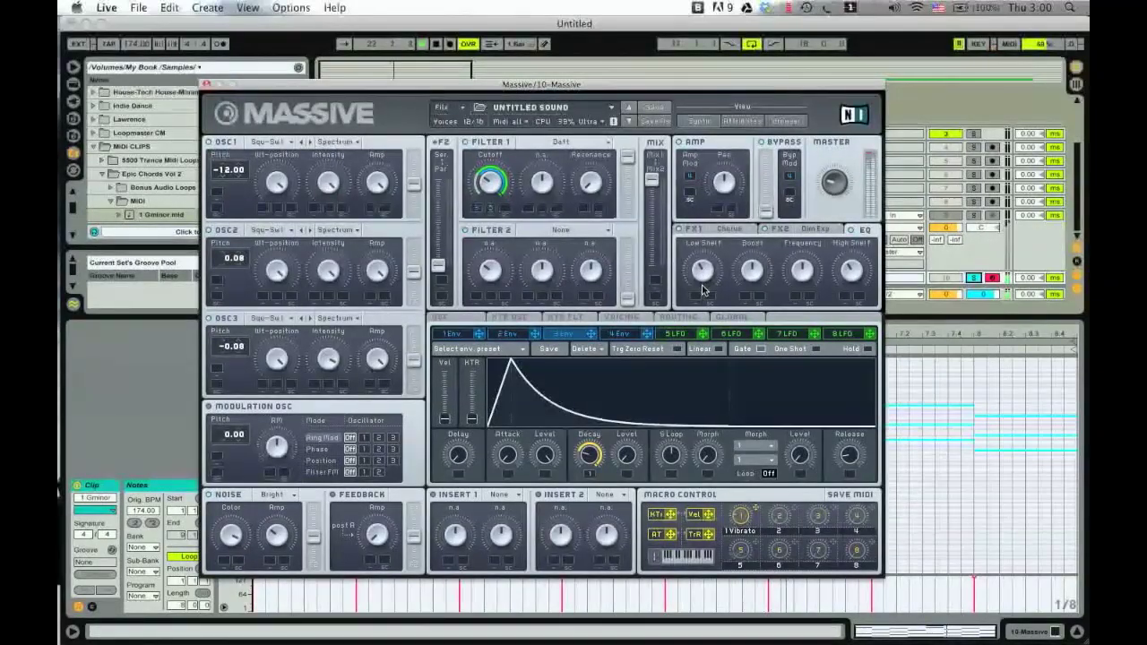
key("space")
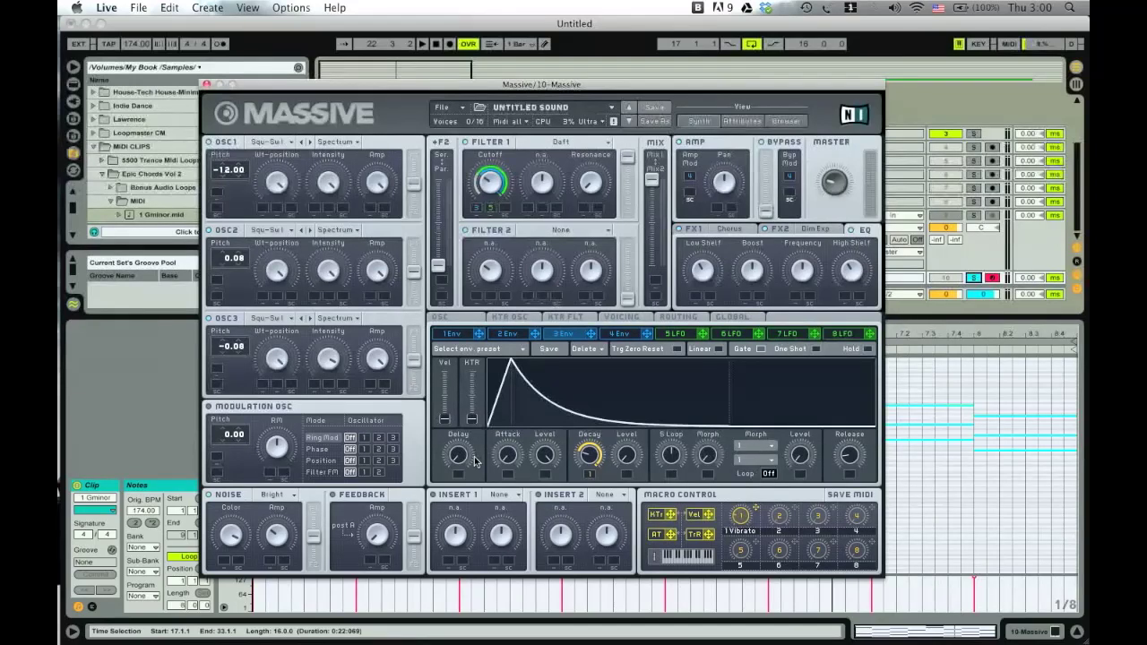
left_click(694, 584)
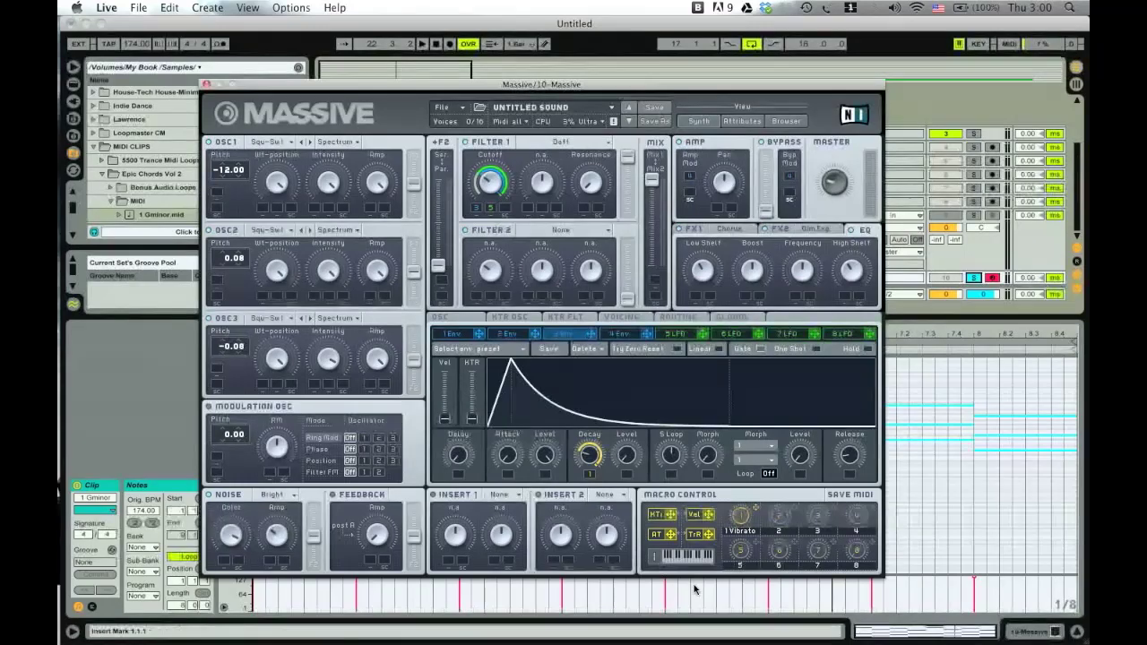
left_click(817, 231)
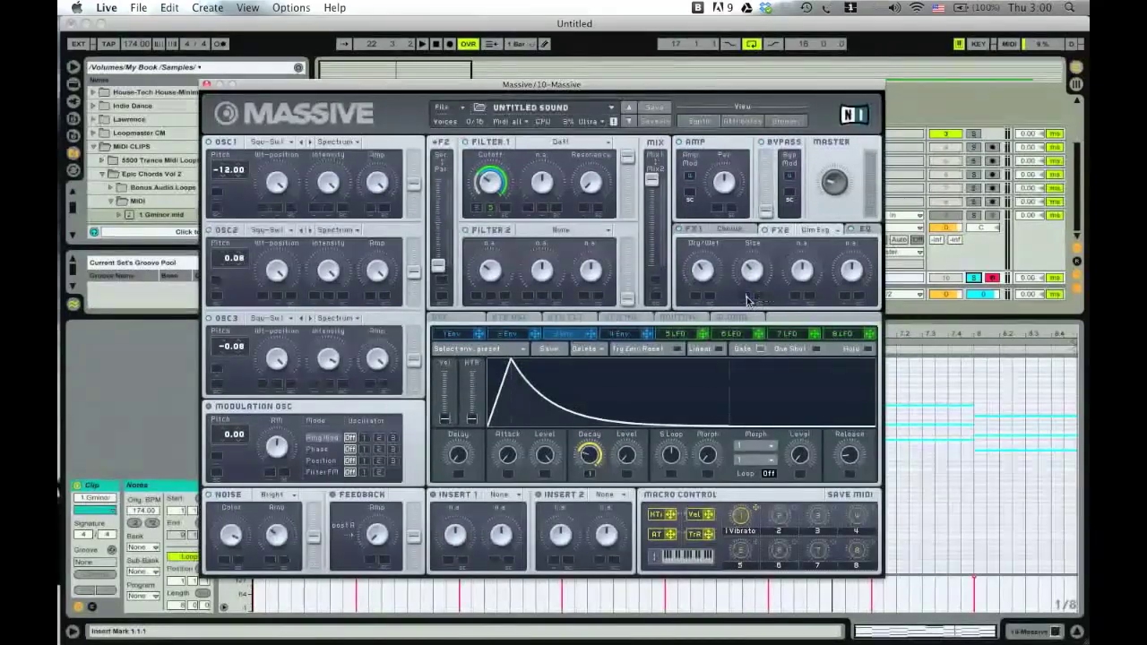
Step: Increase the Dim Exp Size modulation and assign macro 1 to the Dim Exp Dry/Wet
left_click_drag(751, 285, 744, 231)
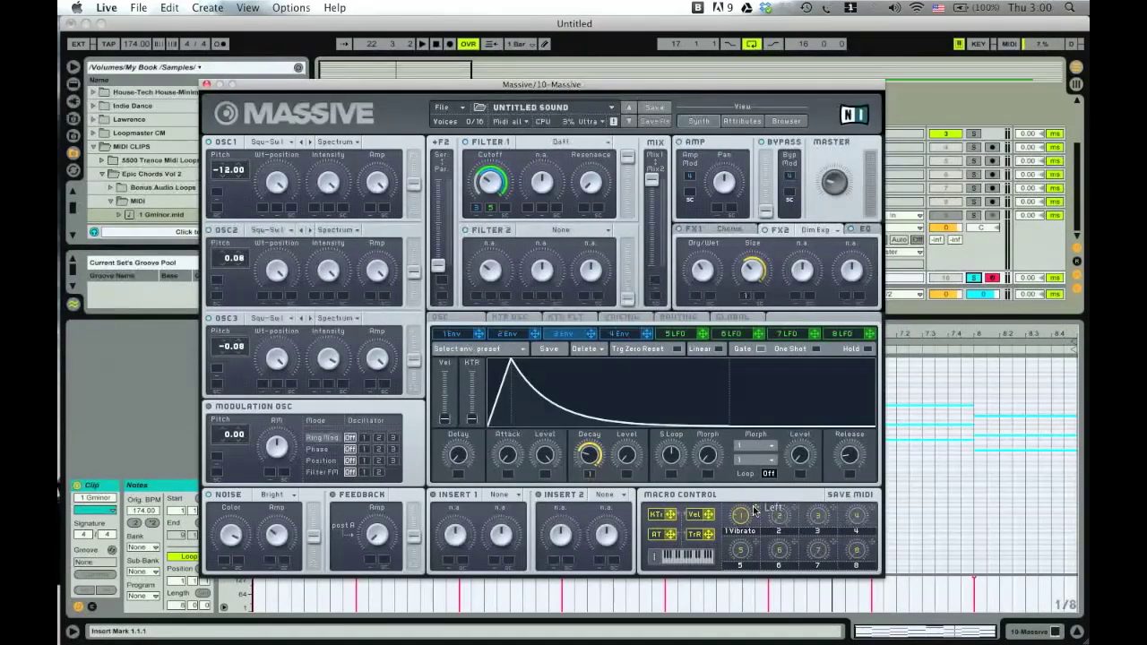
left_click_drag(754, 509, 699, 268)
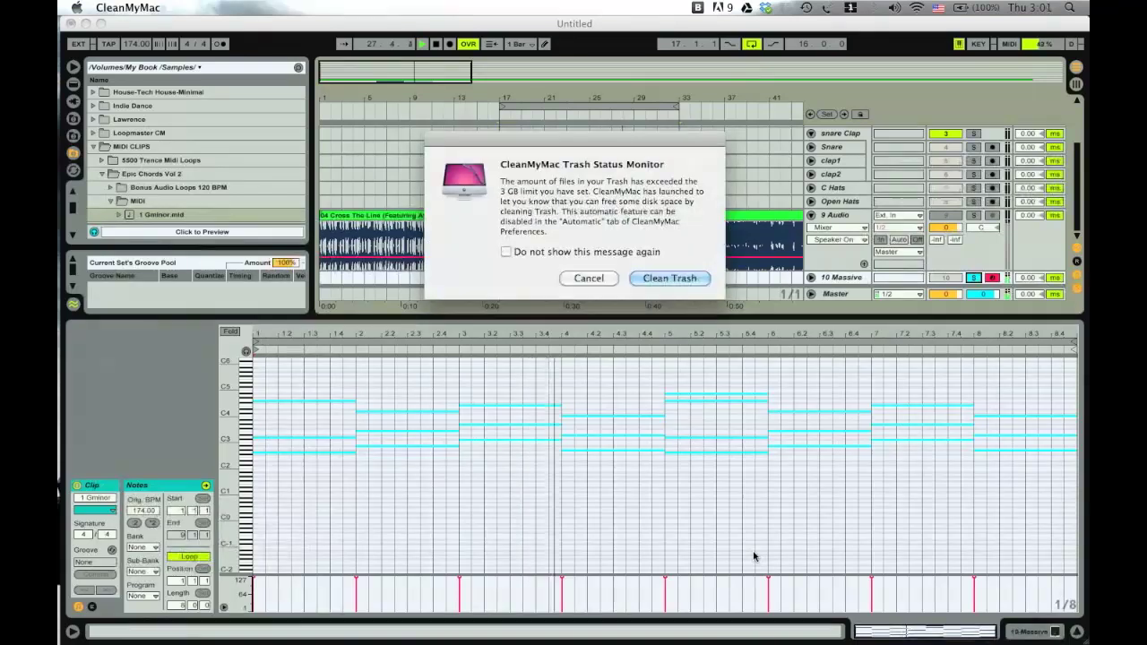
Step: Cancel the CleanMyMac Trash Status Monitor warning
left_click(588, 279)
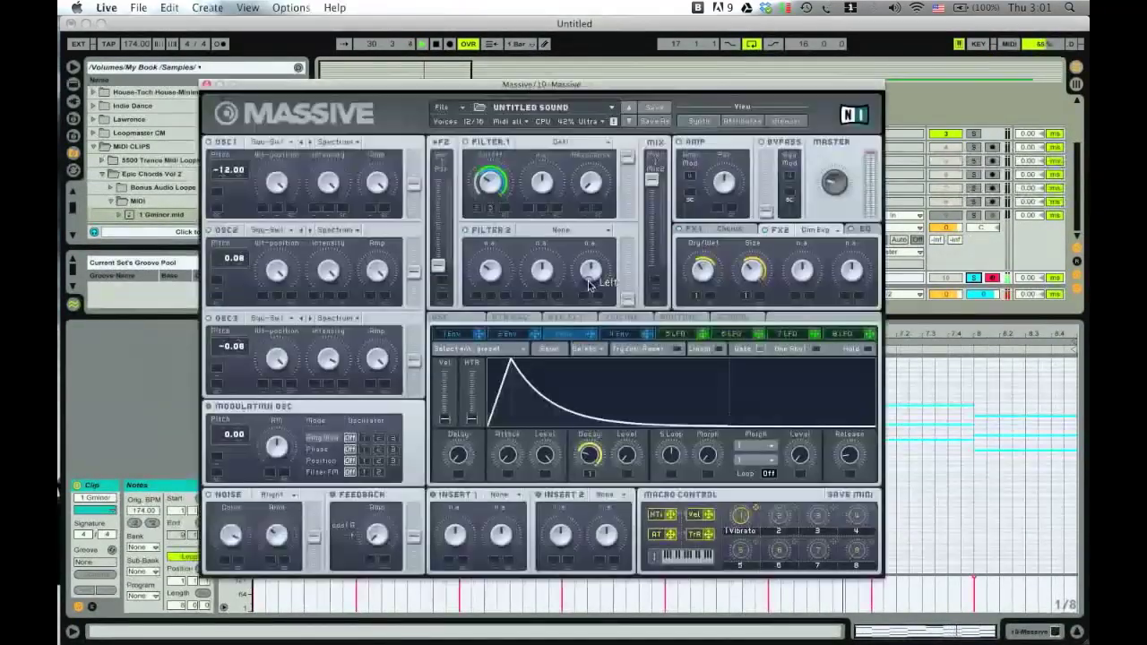